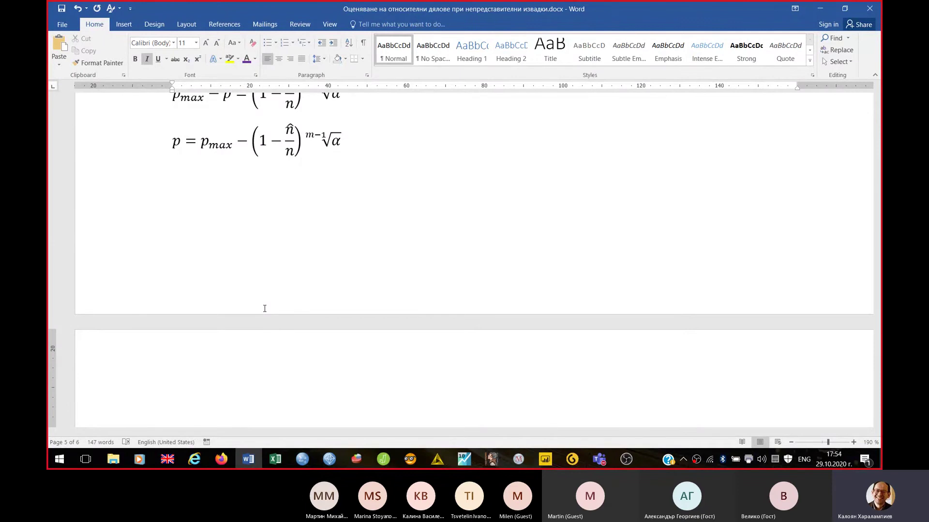
# Switch to the Excel workbook Работен файл.xlsx and add a new worksheet after Sheet3
pyautogui.scroll(-5, 440, 257)
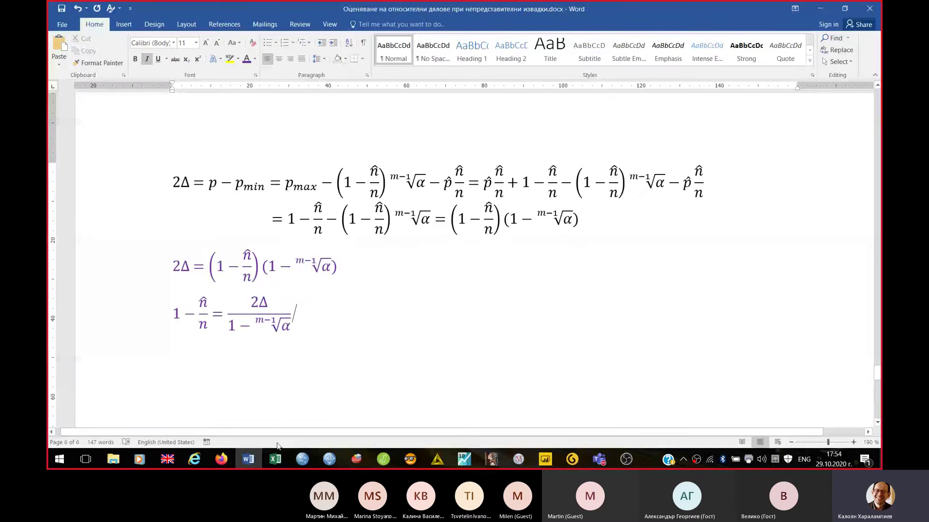
pyautogui.moveTo(278, 459)
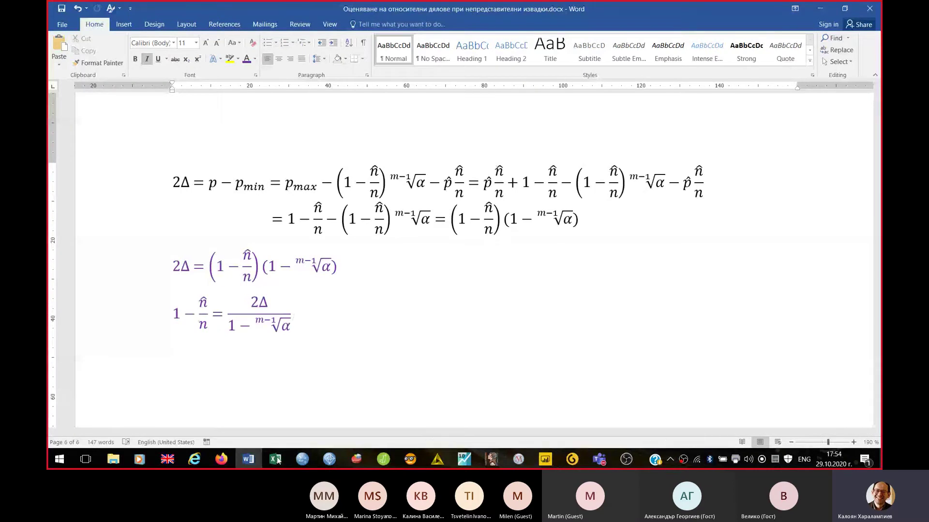
pyautogui.click(278, 460)
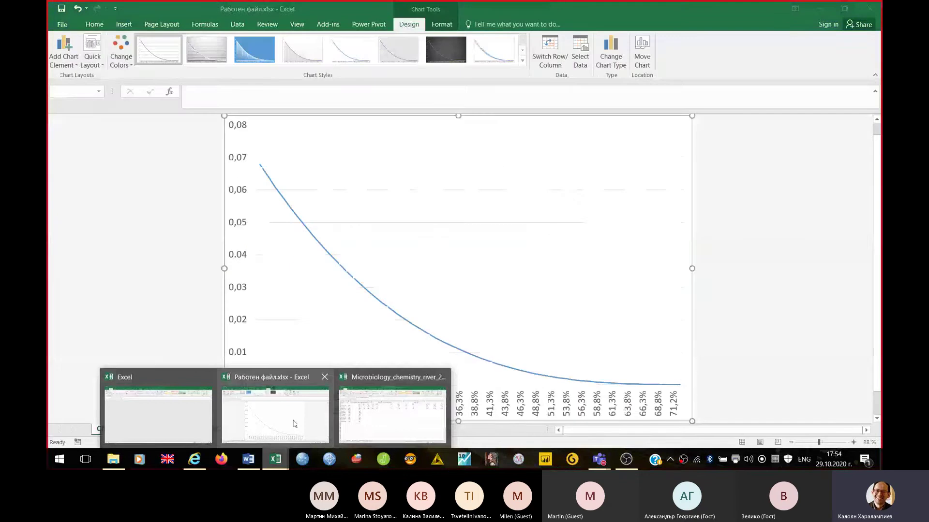
pyautogui.click(294, 424)
pyautogui.click(212, 427)
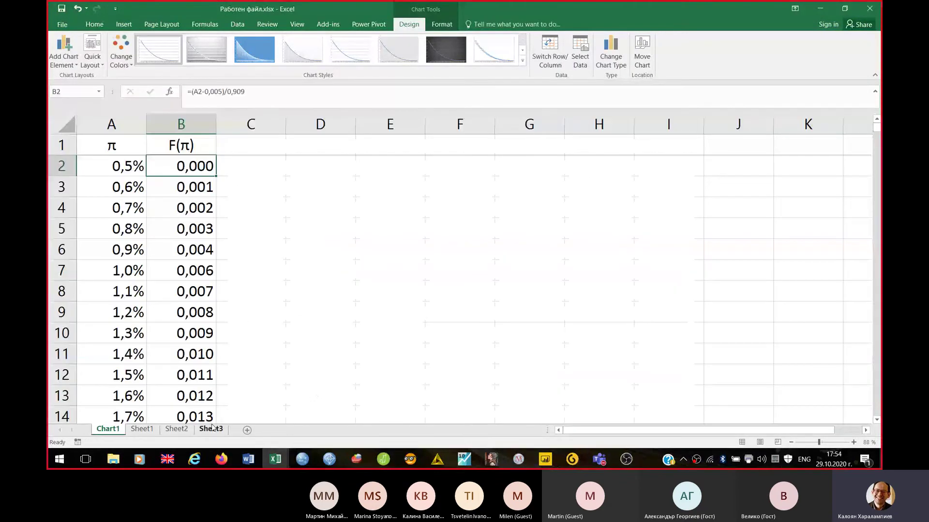
pyautogui.click(246, 431)
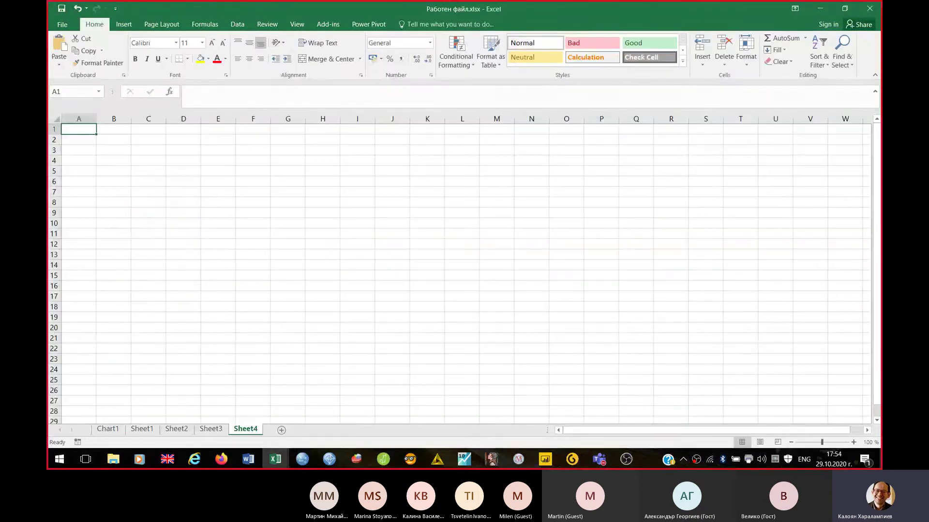
# Enter the column heading m in cell A1 of the new worksheet
pyautogui.click(854, 442)
pyautogui.click(854, 442)
pyautogui.click(854, 442)
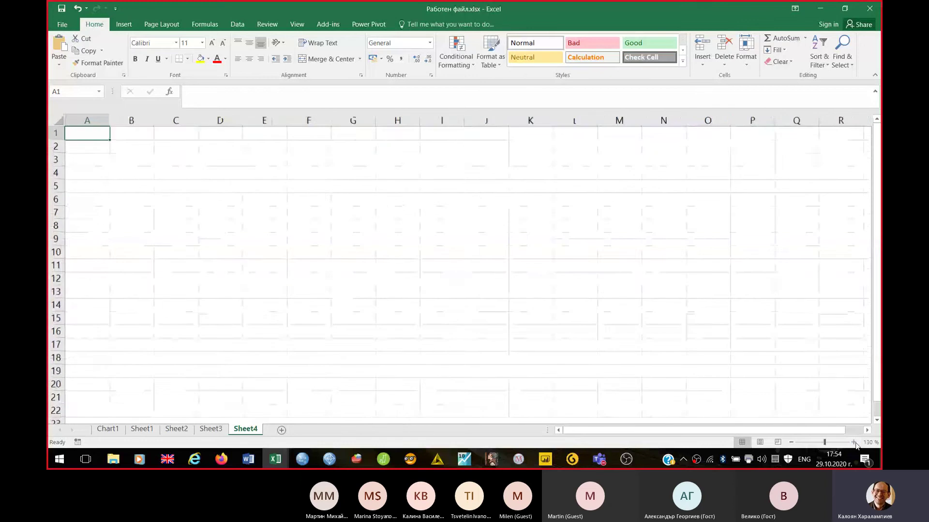
pyautogui.click(853, 442)
pyautogui.click(854, 442)
pyautogui.click(853, 442)
pyautogui.click(853, 443)
pyautogui.click(854, 442)
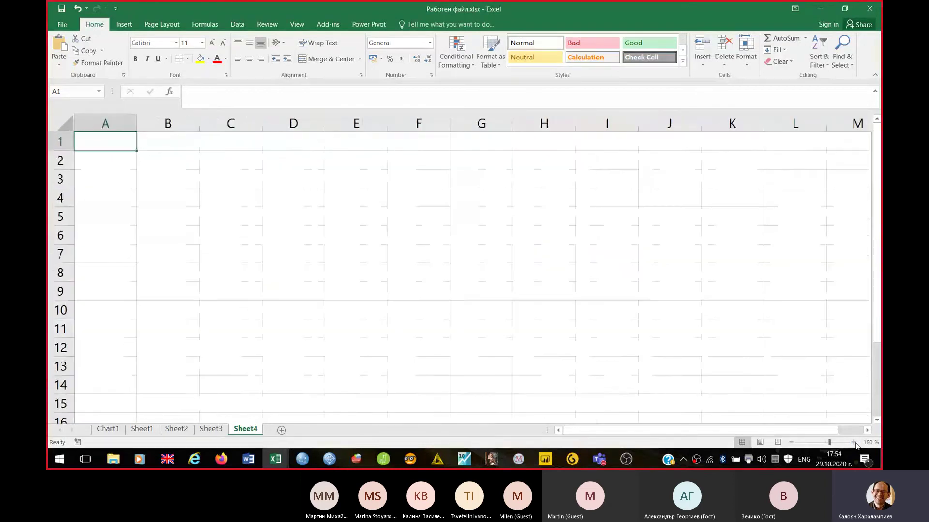
pyautogui.click(853, 442)
pyautogui.click(854, 442)
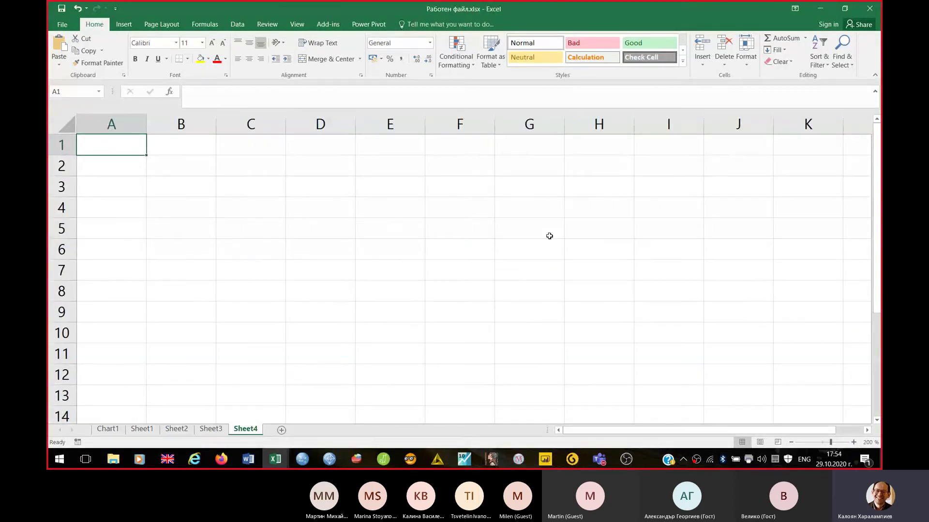
pyautogui.write('m')
pyautogui.press('Return')
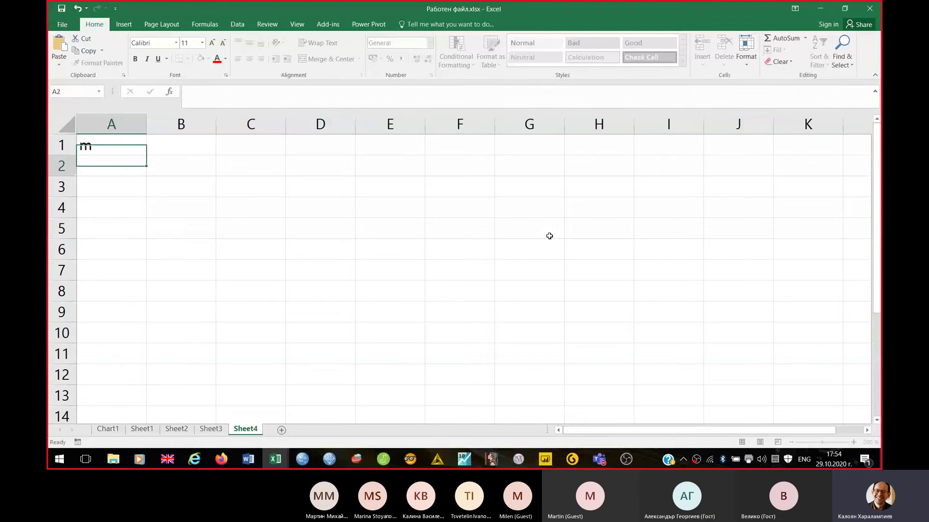
# Consult the formula in the Word document, and enter 2 in cell A2 and 3 in cell A3 of the Excel sheet
pyautogui.click(248, 458)
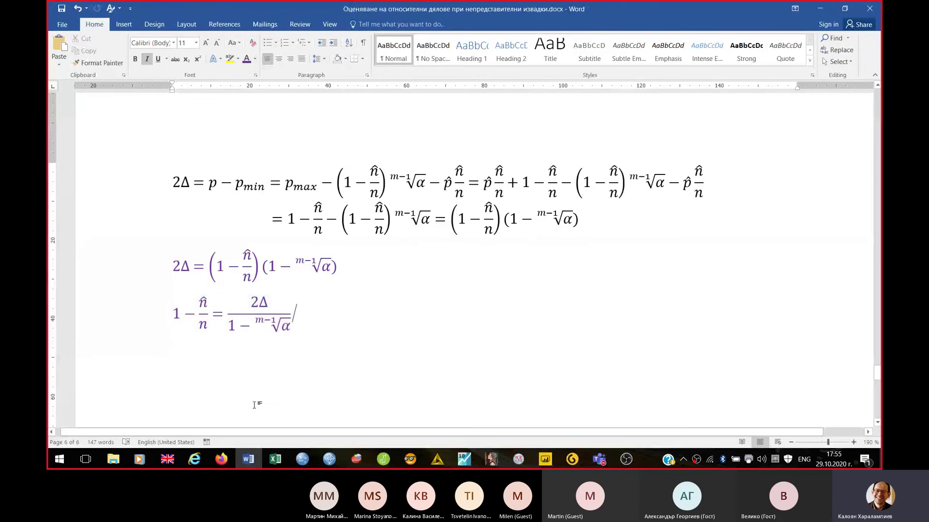
pyautogui.click(249, 460)
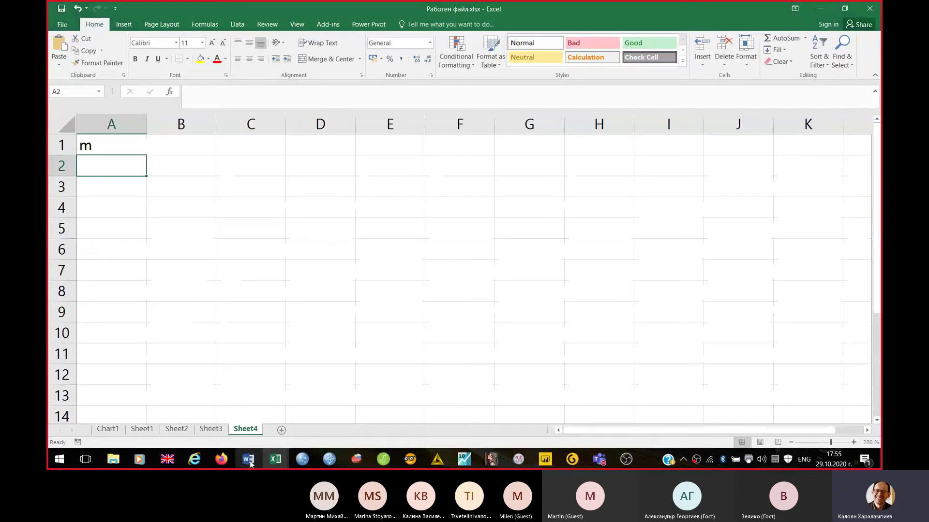
pyautogui.write('2')
pyautogui.press('Return')
pyautogui.press('Up')
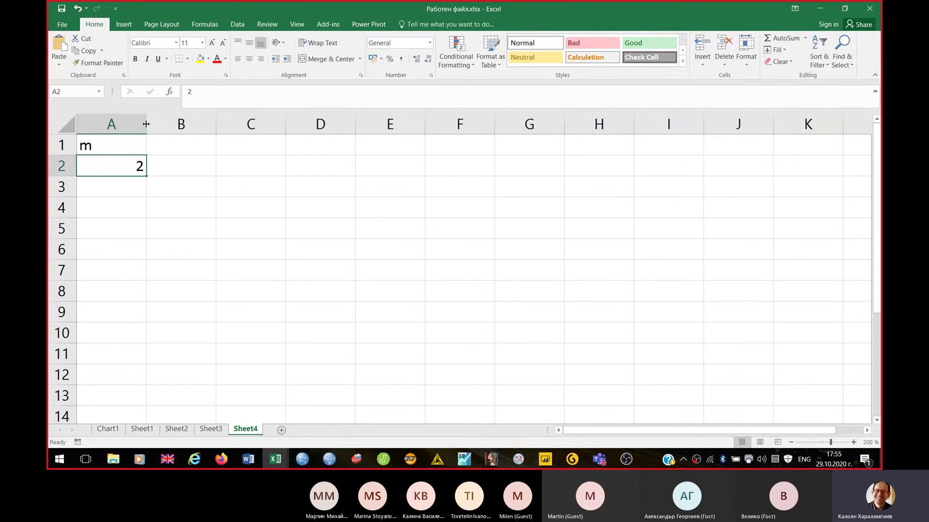
pyautogui.press('Down')
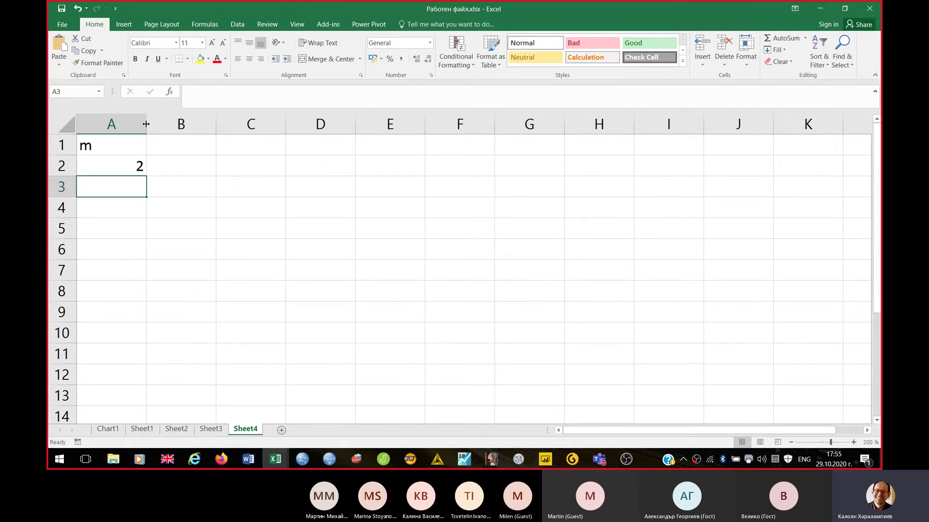
pyautogui.write('3')
pyautogui.press('Return')
# Extend the series from cells A2:A3 down to A13, filling in the values up to 13
pyautogui.press('Up')
pyautogui.press('Up')
pyautogui.hotkey('shift', 'Down')
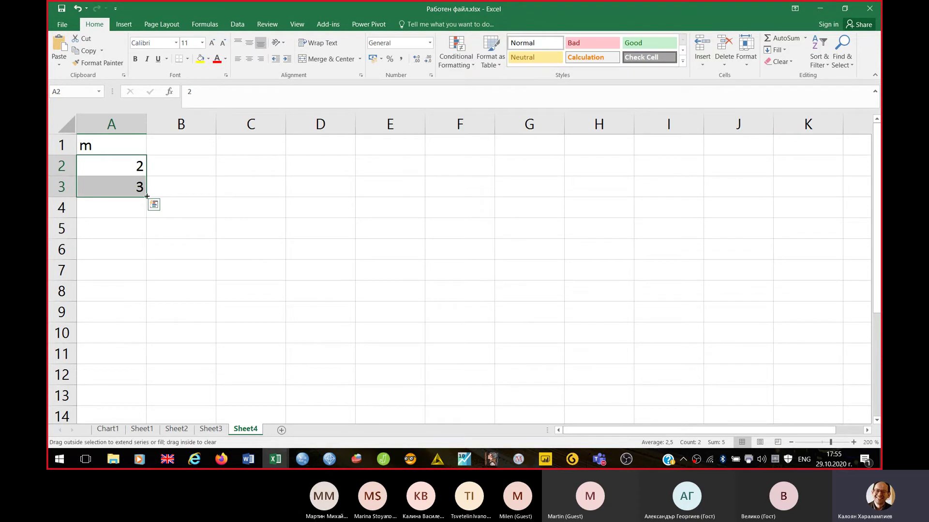
pyautogui.moveTo(147, 195); pyautogui.dragTo(154, 405)
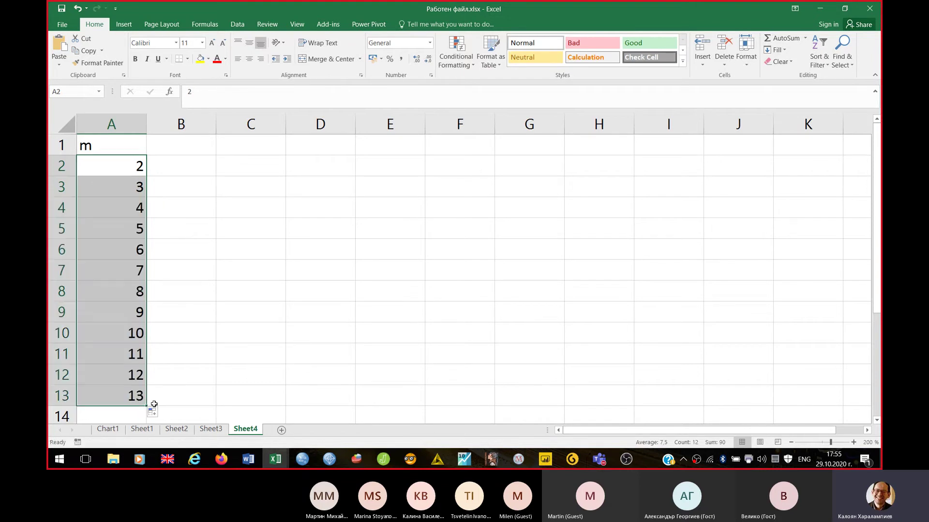
pyautogui.click(113, 172)
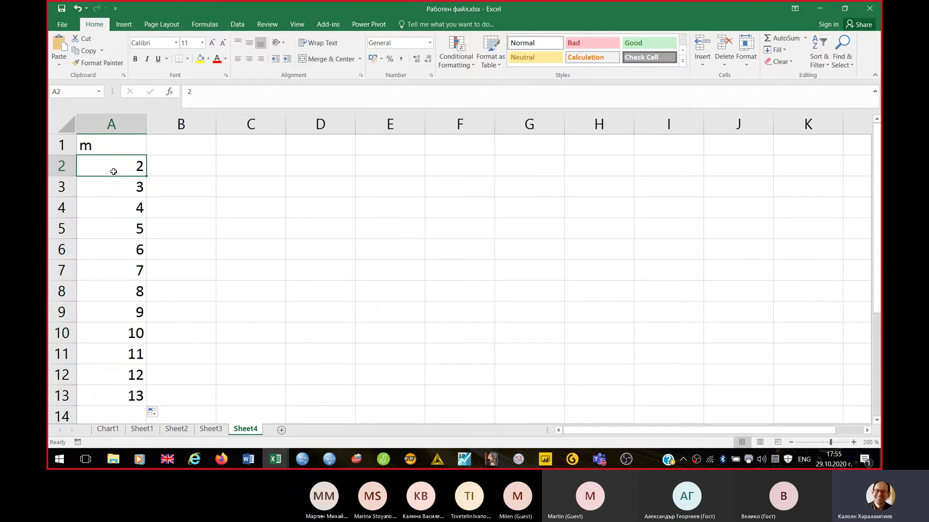
pyautogui.press('Down')
pyautogui.press('Right')
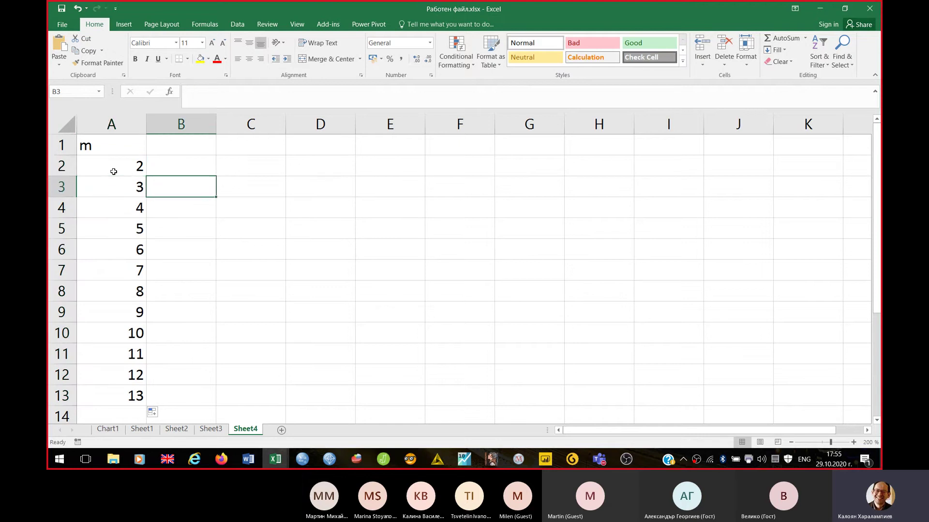
pyautogui.press('Up')
pyautogui.press('Left')
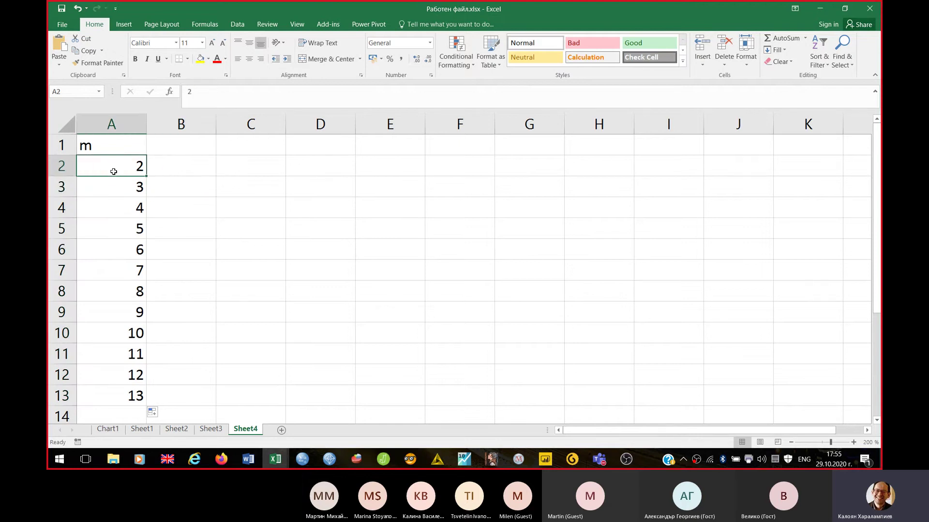
pyautogui.press('Down')
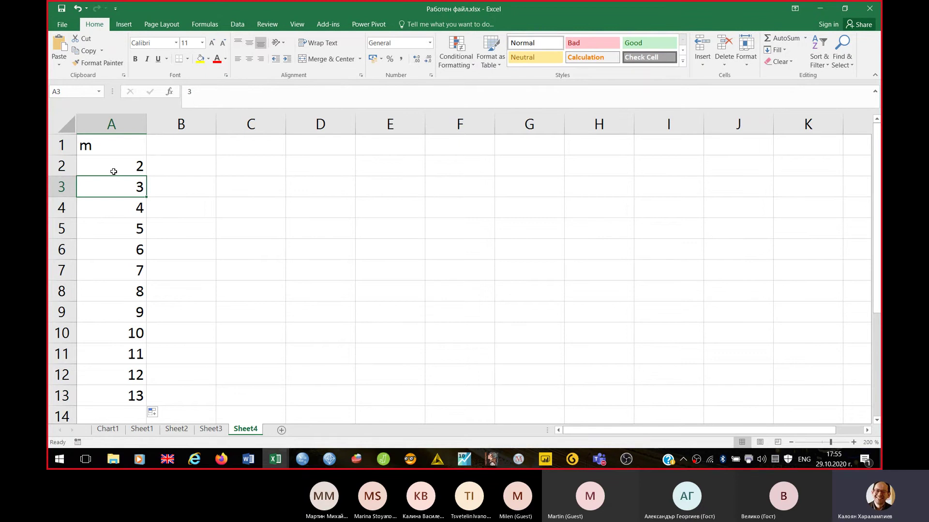
pyautogui.press('Right')
pyautogui.press('Down')
pyautogui.press('Left')
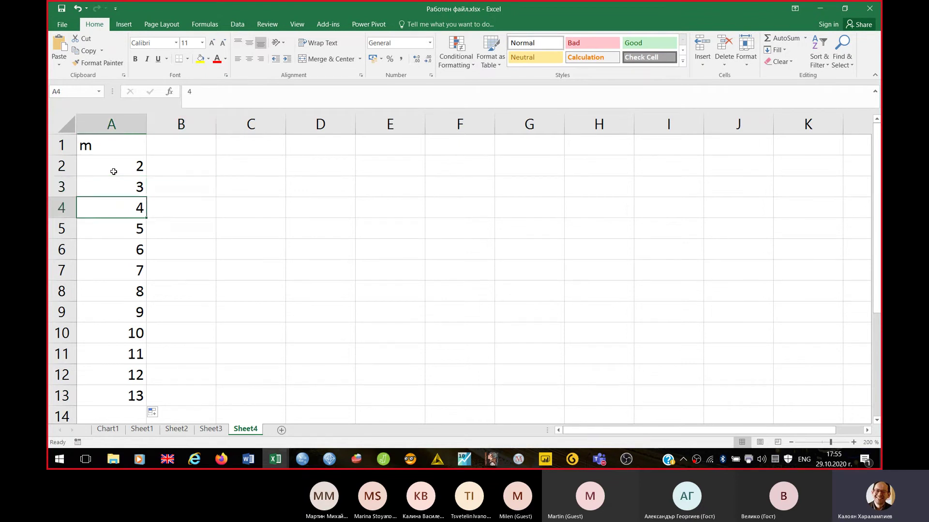
pyautogui.press('Down')
# Select cell B1 and change the keyboard language to Bulgarian
pyautogui.press('Right')
pyautogui.press('Up')
pyautogui.press('Up')
pyautogui.press('Up')
pyautogui.press('Up')
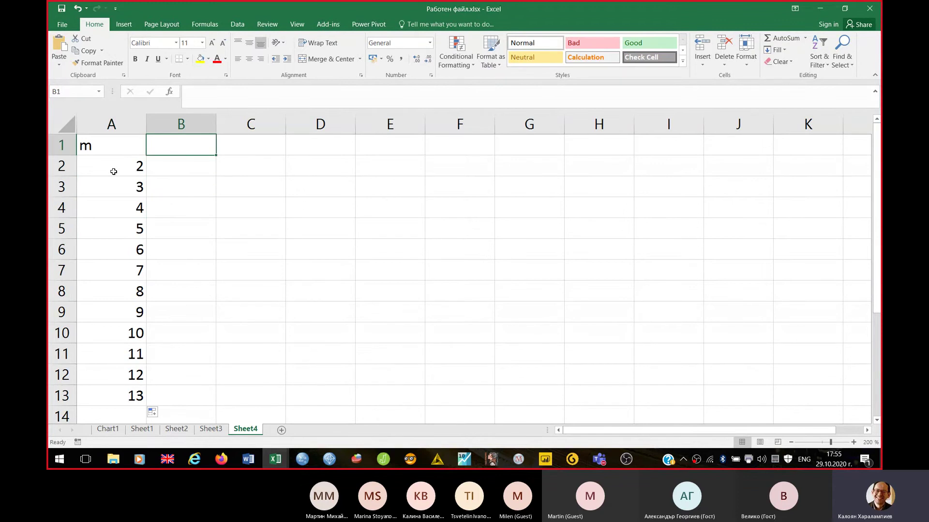
pyautogui.hotkey('alt', 'shift')
pyautogui.write('Дялн')
pyautogui.press('BackSpace')
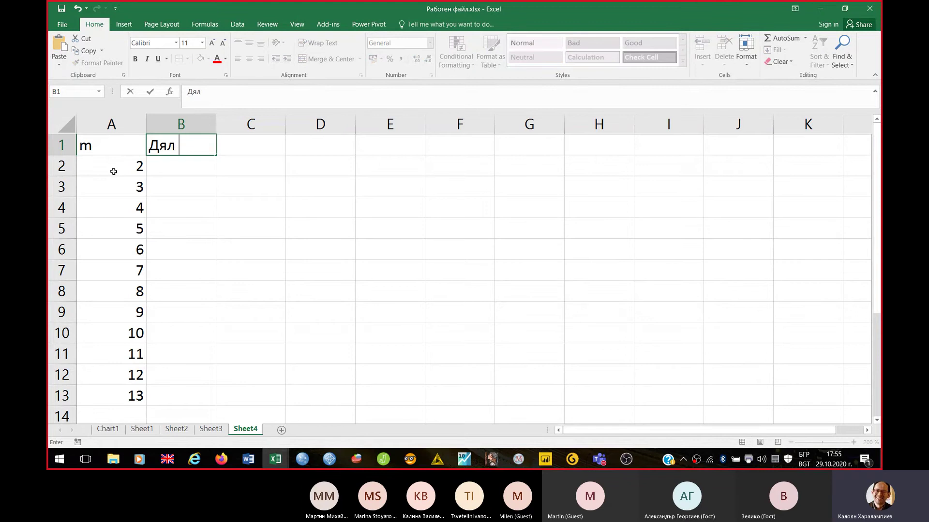
pyautogui.write('на')
pyautogui.press('BackSpace')
pyautogui.press('BackSpace')
pyautogui.press('BackSpace')
pyautogui.press('BackSpace')
pyautogui.press('BackSpace')
pyautogui.press('BackSpace')
# Enter the heading "Максимално допустим дял на отговорите" in cell B1
pyautogui.write('Максимално допо')
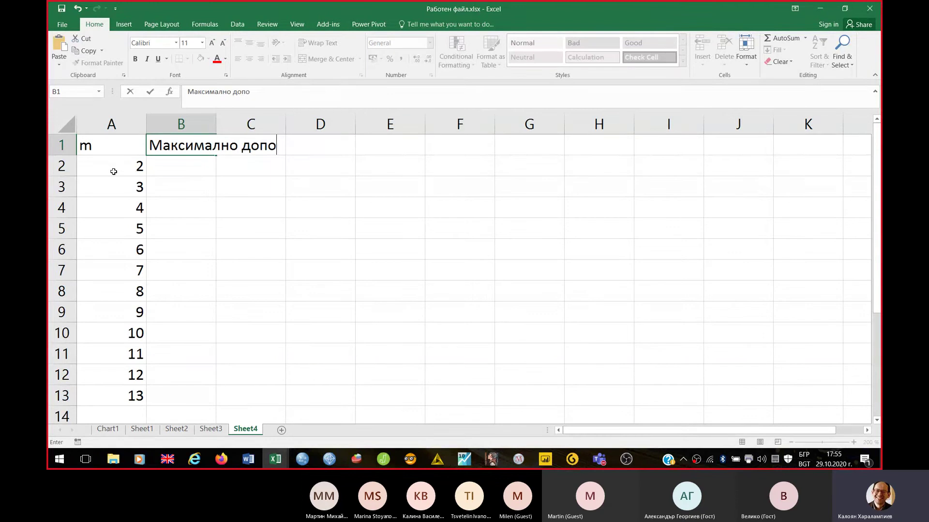
pyautogui.press('BackSpace')
pyautogui.write('устим ду')
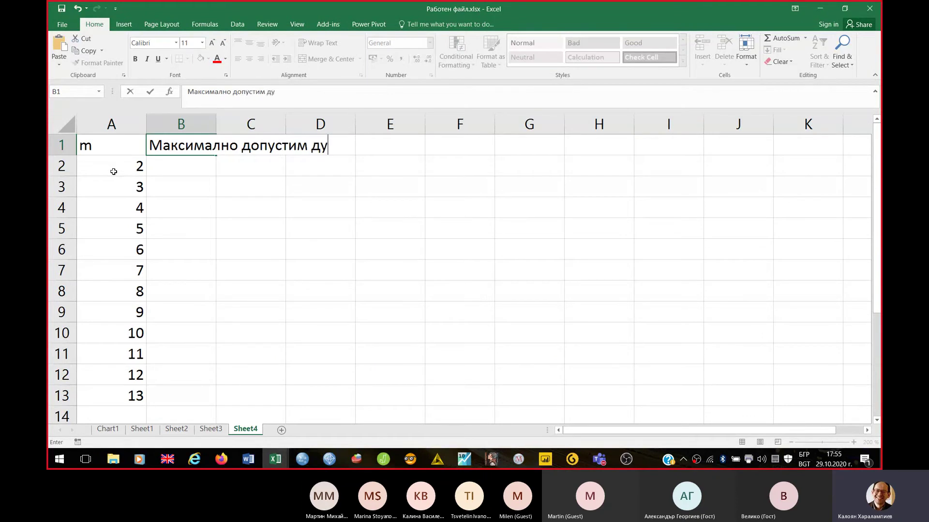
pyautogui.press('BackSpace')
pyautogui.write('ял на отговорите')
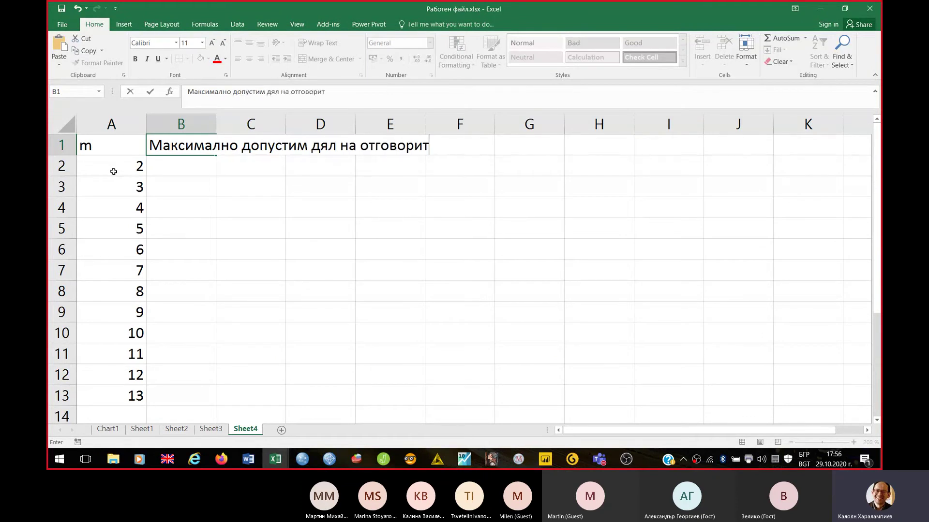
pyautogui.press('Return')
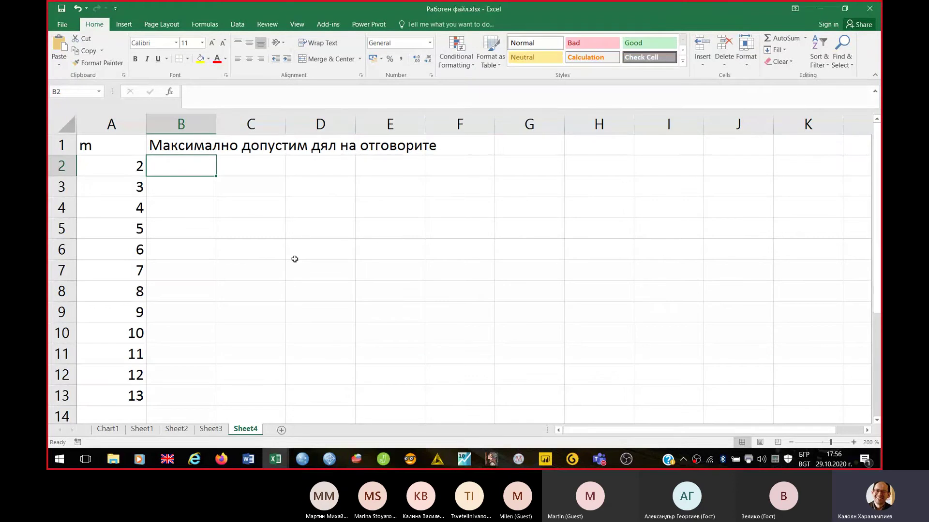
# Consult the last equation in Word, switch the keyboard language to English, and begin the Excel formula =2*,03/ in cell B2
pyautogui.click(248, 461)
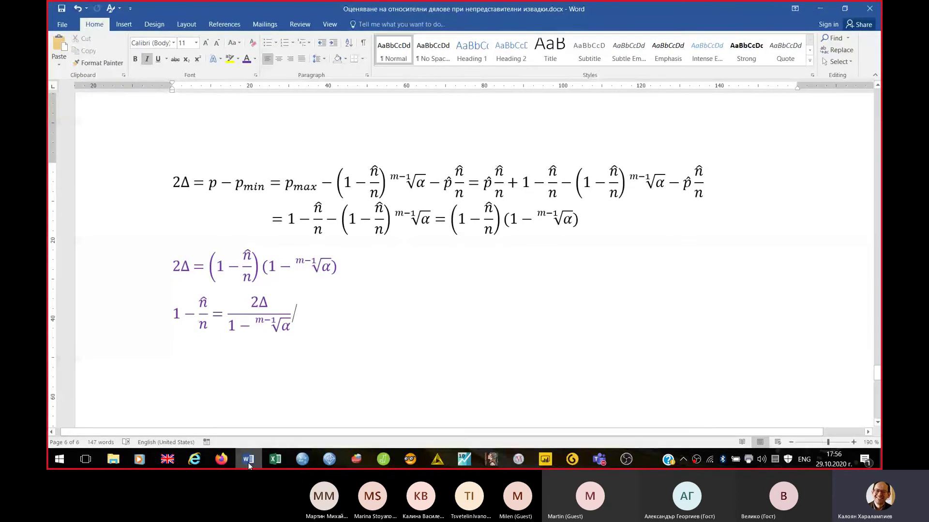
pyautogui.click(248, 460)
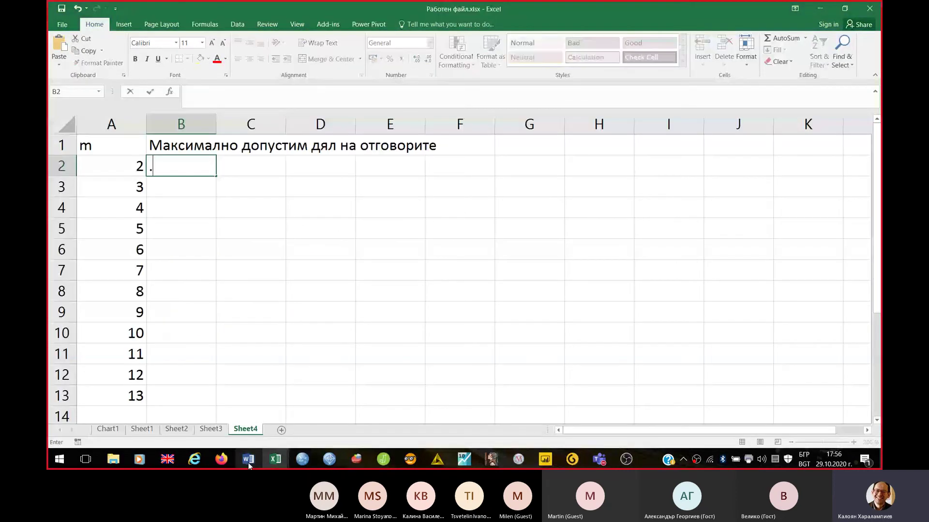
pyautogui.hotkey('alt', 'shift')
pyautogui.write('=')
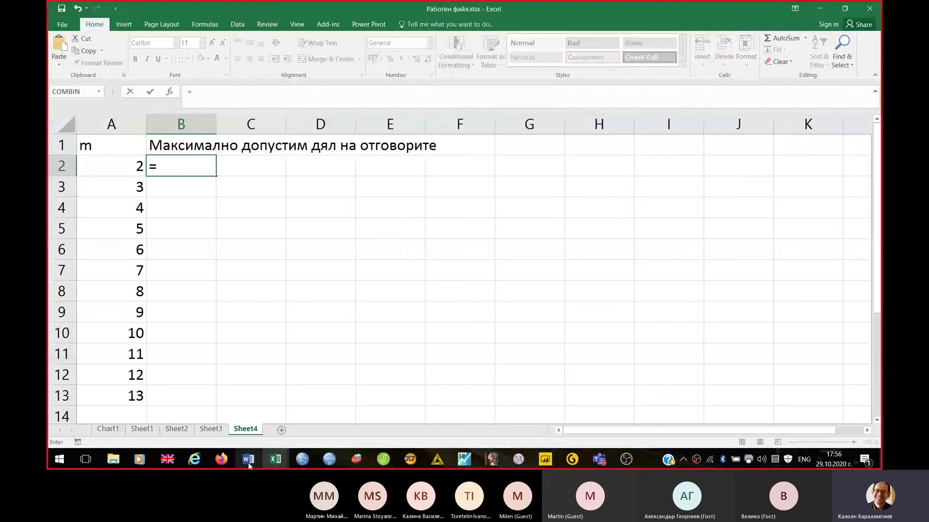
pyautogui.write('2*,03')
pyautogui.write('/')
# Check the fraction's denominator in Word and continue the formula in cell B2 with (1-0,05
pyautogui.click(248, 462)
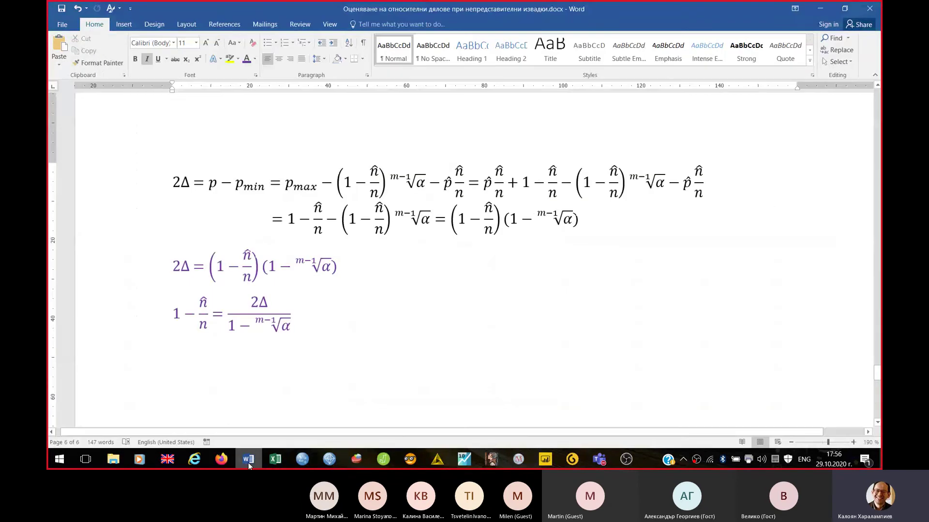
pyautogui.click(248, 462)
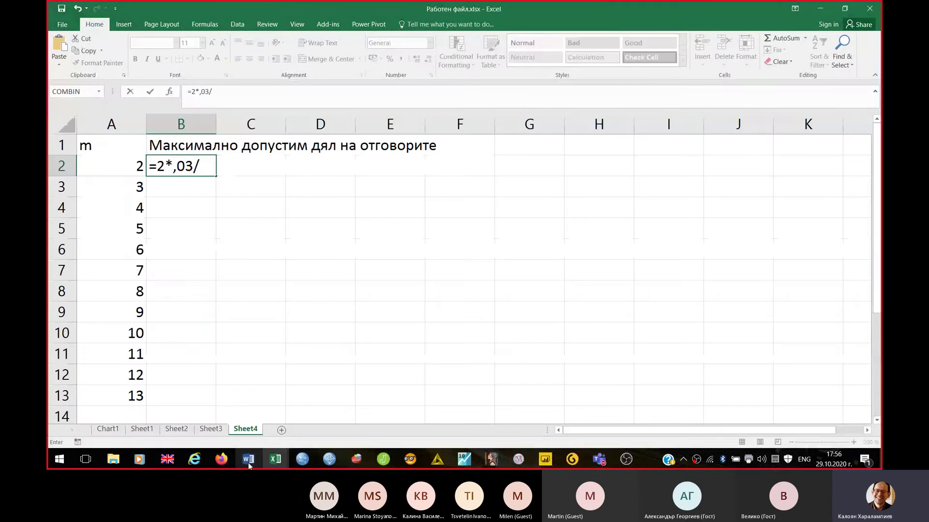
pyautogui.write('(1')
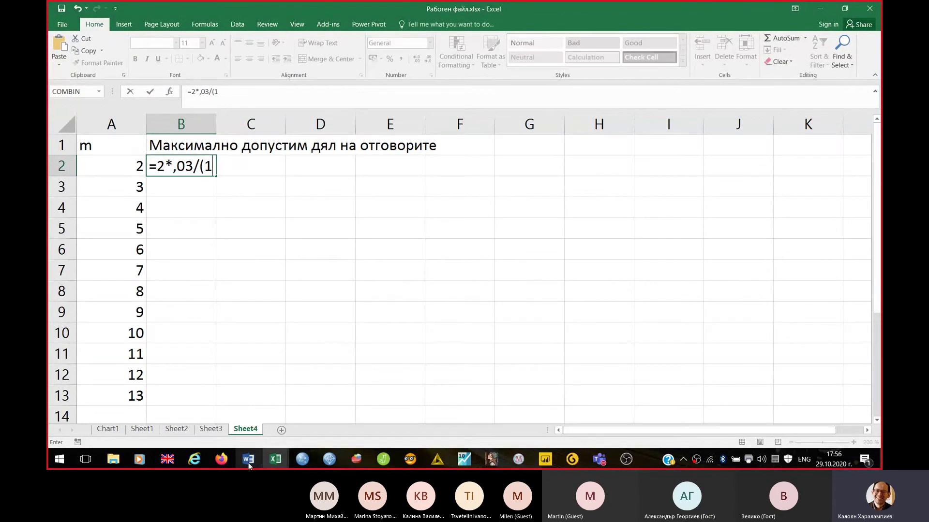
pyautogui.write('-')
pyautogui.click(249, 464)
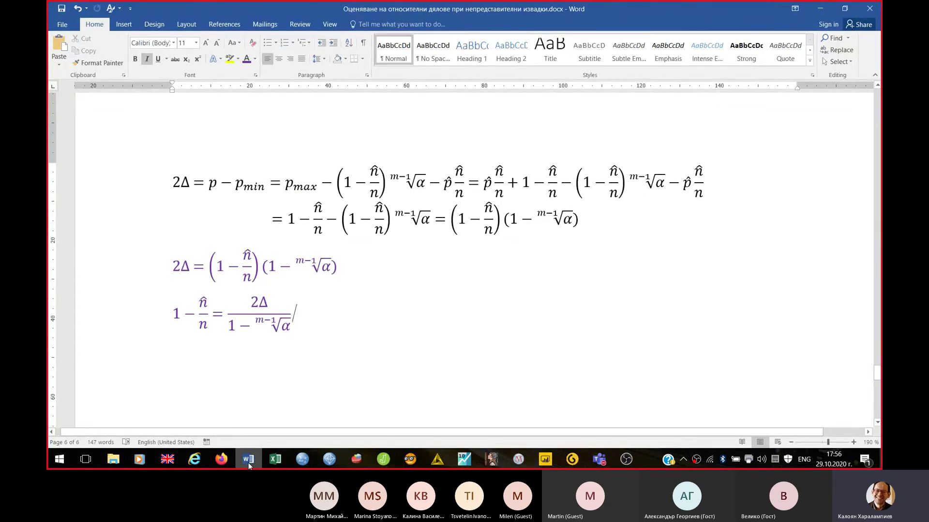
pyautogui.click(248, 465)
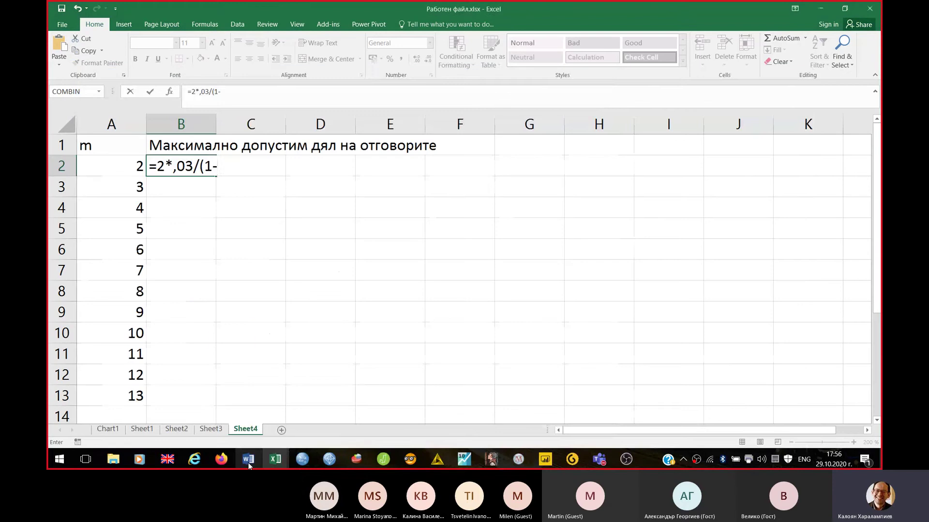
pyautogui.write('0,05')
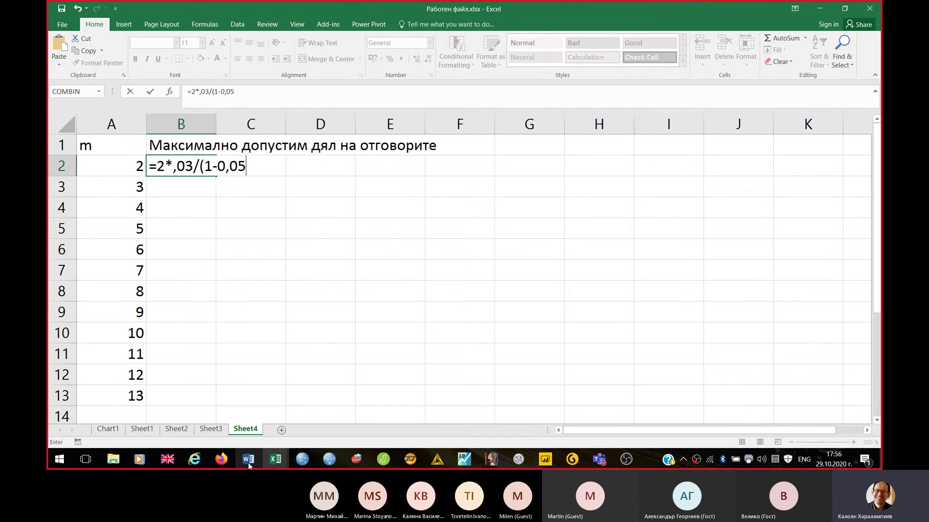
# Switch to Word and append an equals sign and a copy of the right-hand fraction to the last equation
pyautogui.click(249, 464)
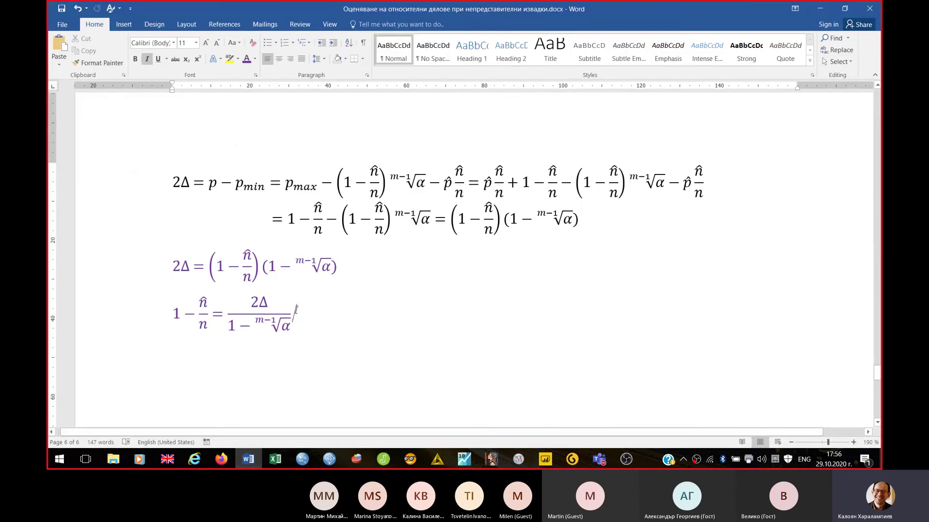
pyautogui.click(296, 310)
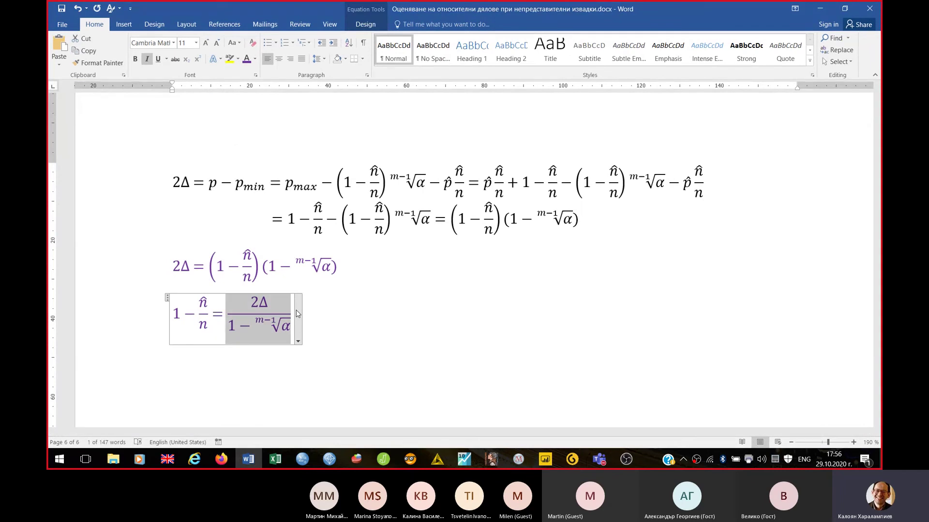
pyautogui.click(296, 313)
pyautogui.write('=')
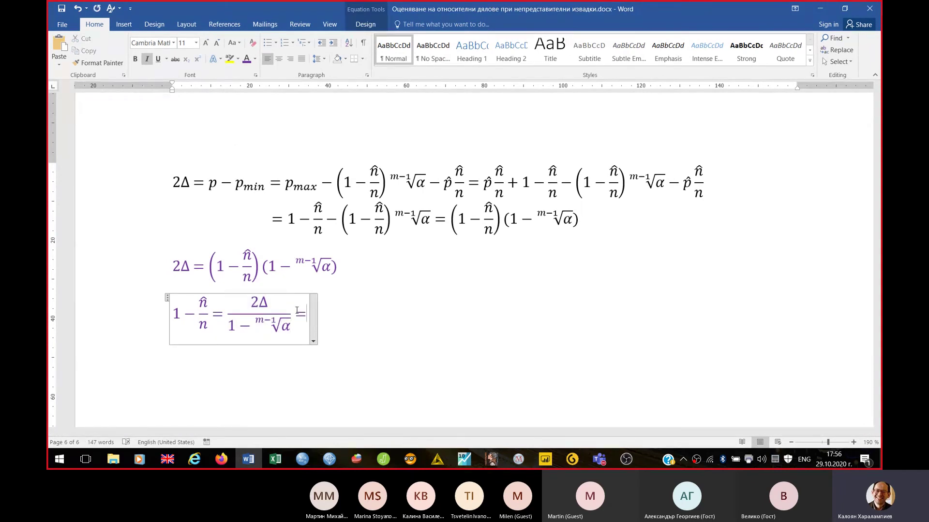
pyautogui.hotkey('ctrl', 'v')
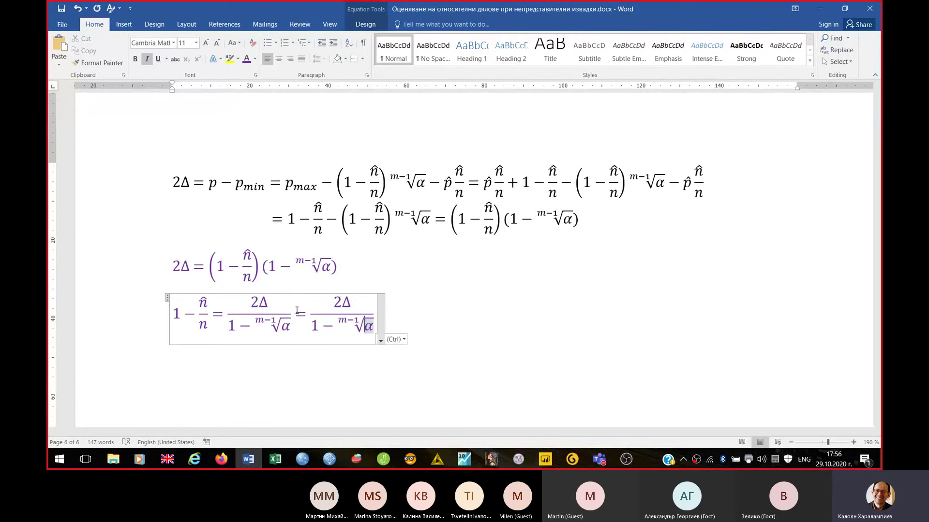
# Insert a superscript structure with base α before the root in the copied fraction's denominator
pyautogui.press('Left')
pyautogui.press('Left')
pyautogui.press('Left')
pyautogui.press('Left')
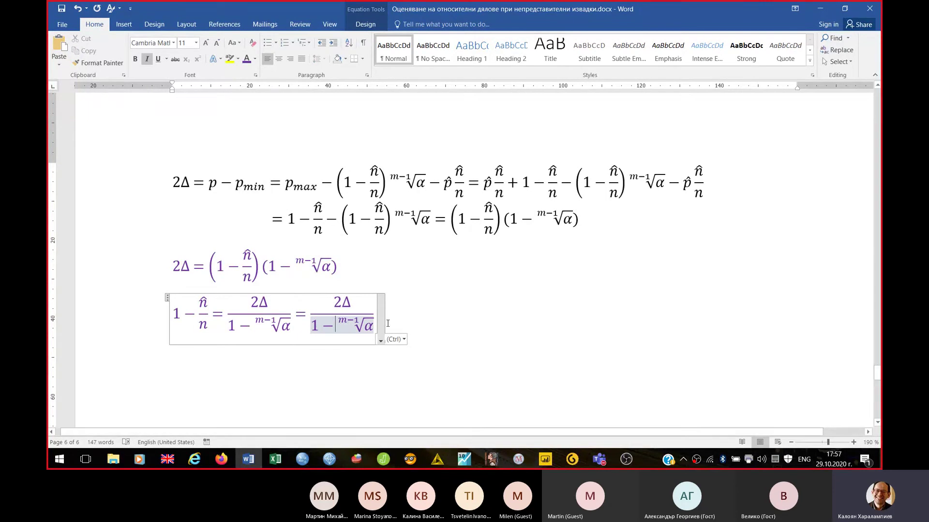
pyautogui.click(373, 25)
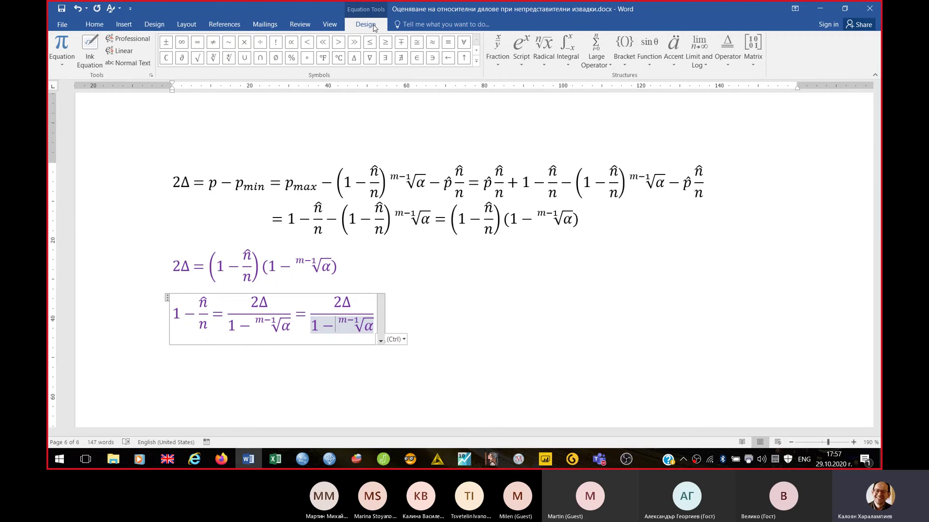
pyautogui.click(523, 51)
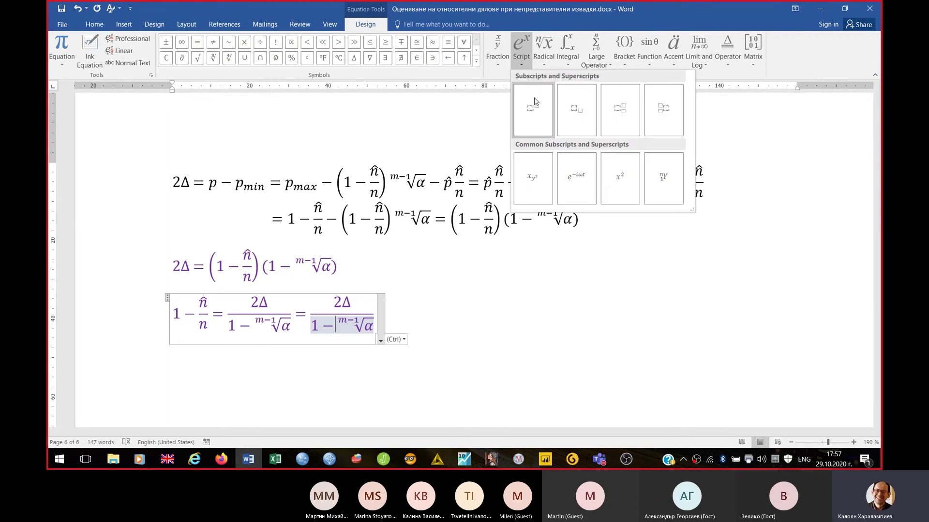
pyautogui.click(532, 113)
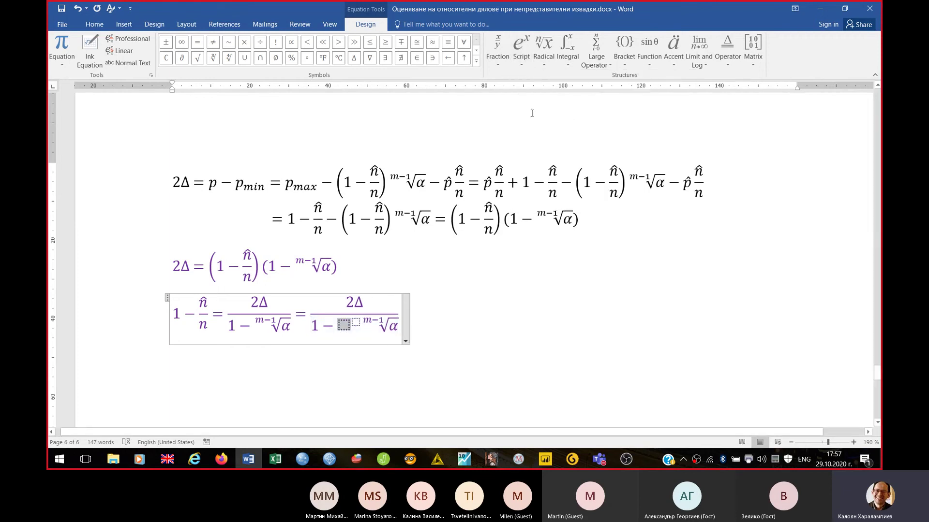
pyautogui.click(476, 51)
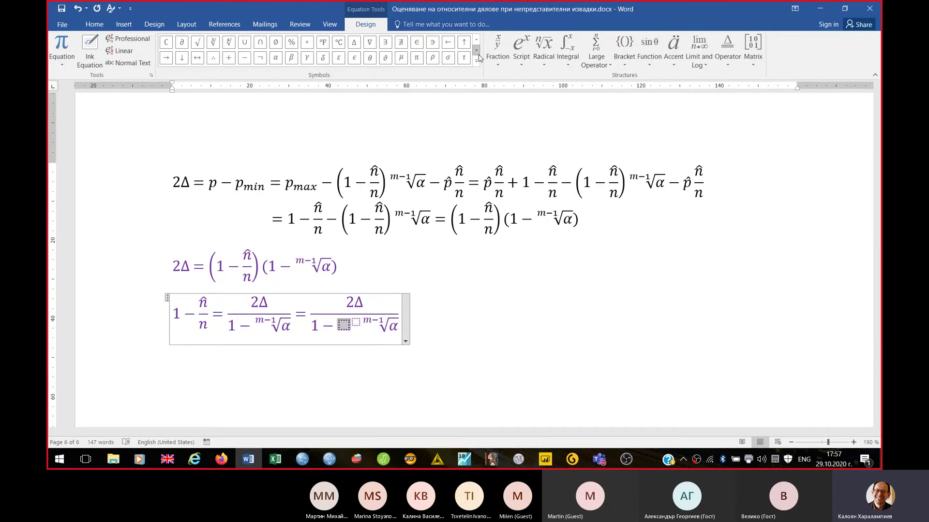
pyautogui.click(276, 59)
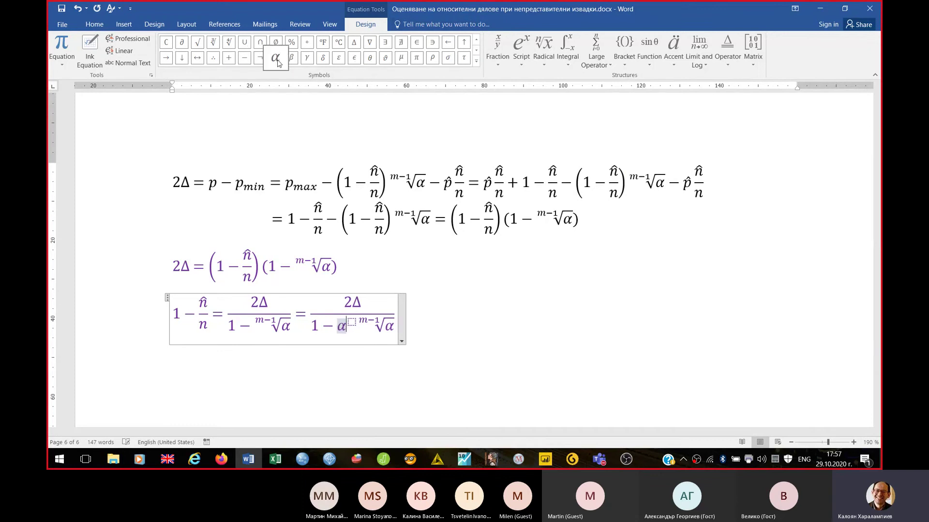
# Fill the exponent of α with a stacked fraction of 1 over m-1
pyautogui.click(514, 46)
pyautogui.click(506, 104)
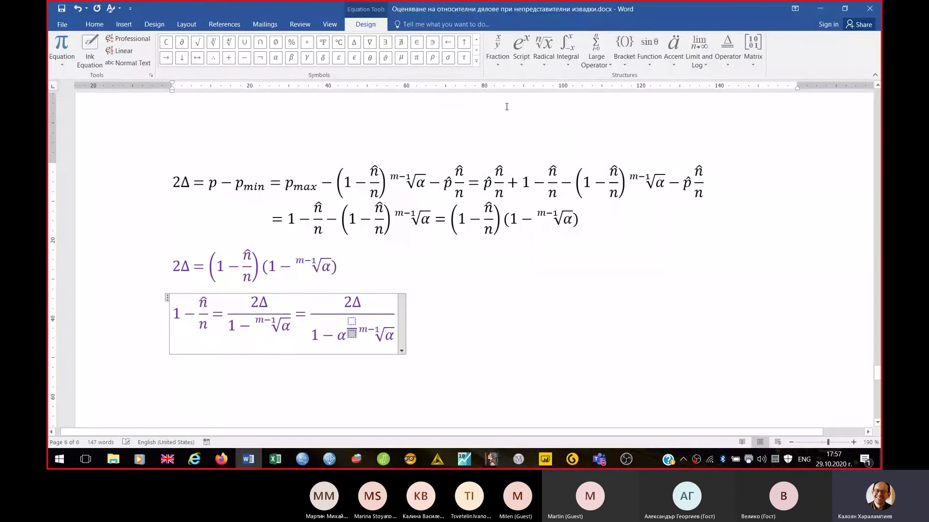
pyautogui.write('1')
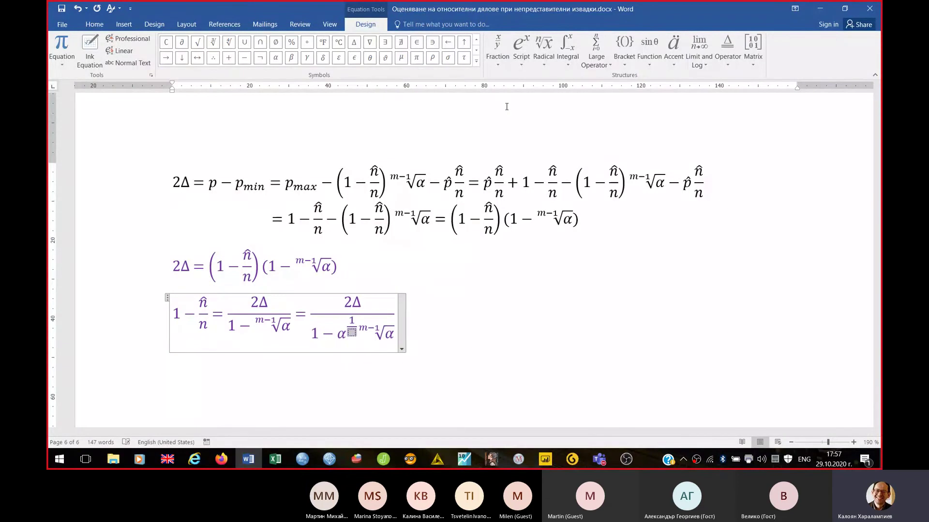
pyautogui.write('m')
pyautogui.write('-1')
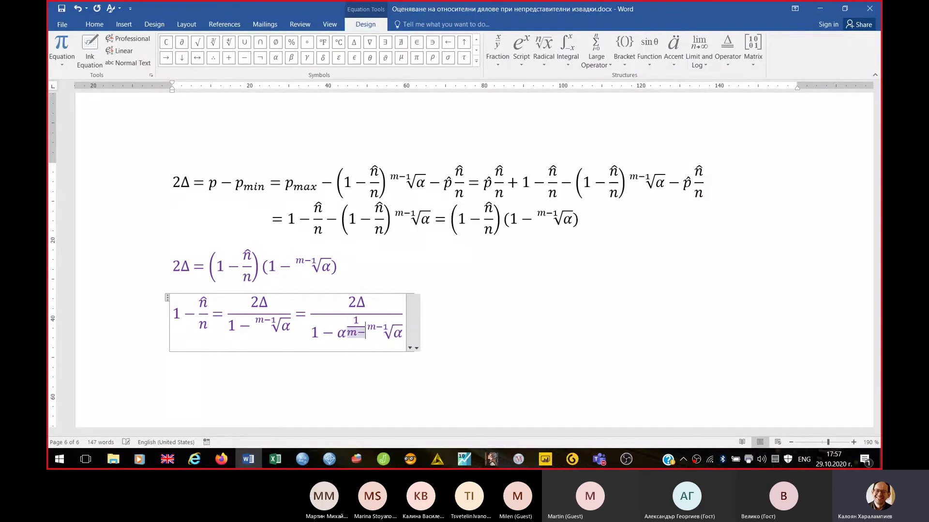
# Delete the remaining root of α from the copied fraction's denominator and leave the equation
pyautogui.press('Right')
pyautogui.press('Right')
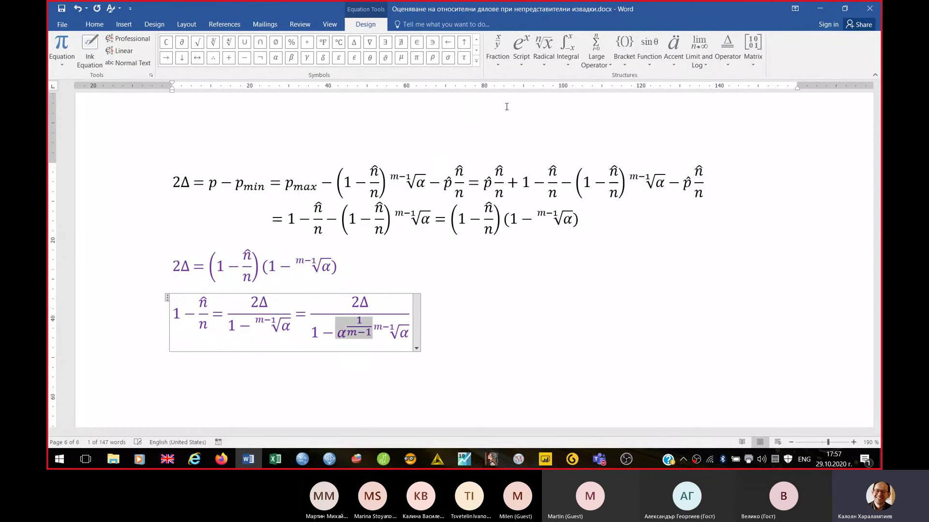
pyautogui.press('Delete')
pyautogui.press('Delete')
pyautogui.press('Delete')
pyautogui.press('Delete')
pyautogui.press('Delete')
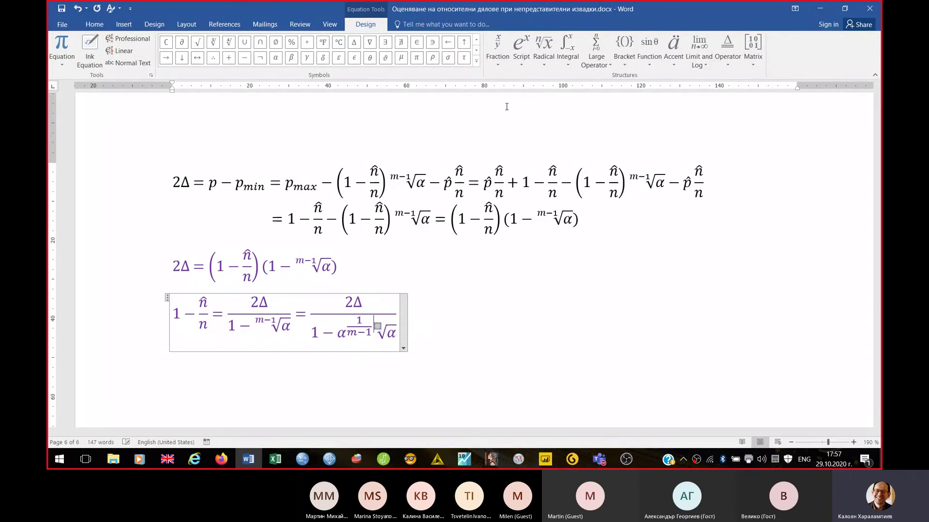
pyautogui.click(440, 312)
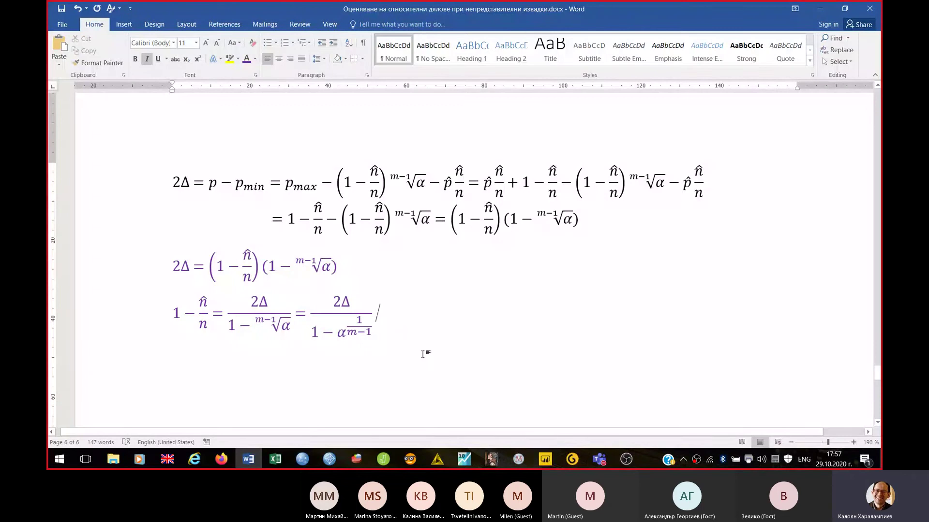
# Return to Работен файл.xlsx in Excel and complete the B2 formula as =2*,03/(1-0,05^(1/(A2-1)))
pyautogui.click(273, 460)
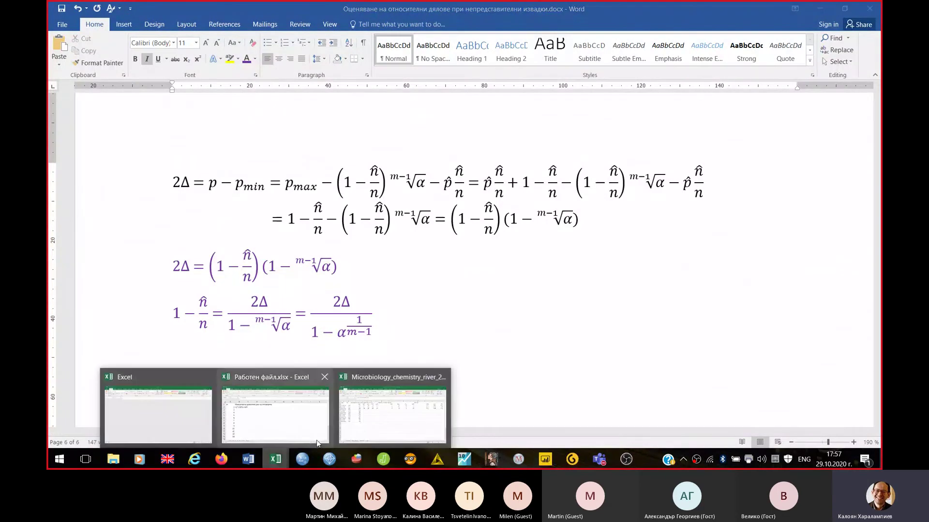
pyautogui.click(362, 434)
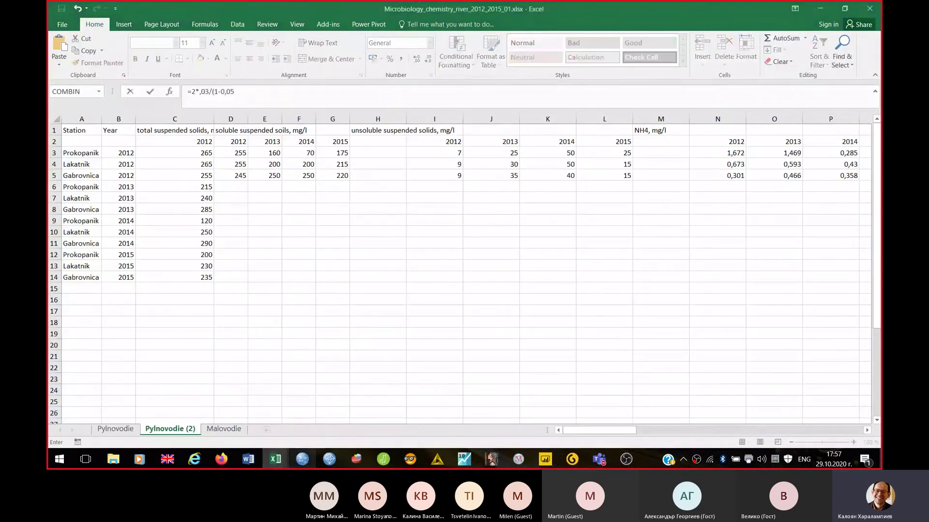
pyautogui.click(276, 460)
pyautogui.click(276, 428)
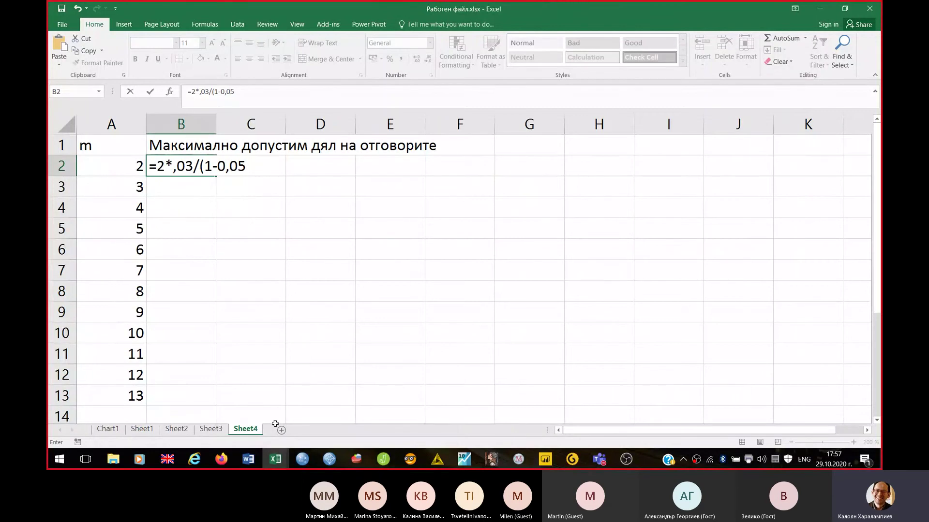
pyautogui.write('^')
pyautogui.write('(1/(')
pyautogui.click(135, 164)
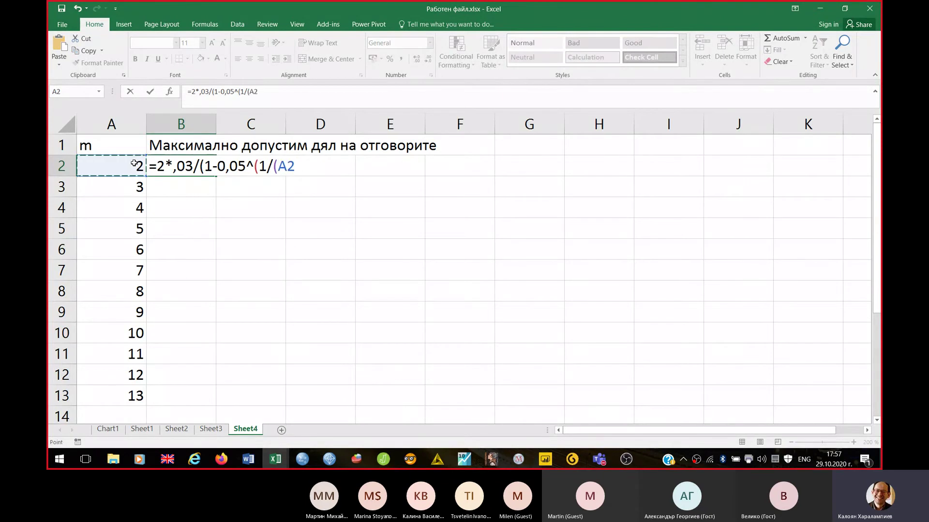
pyautogui.write('-1)))')
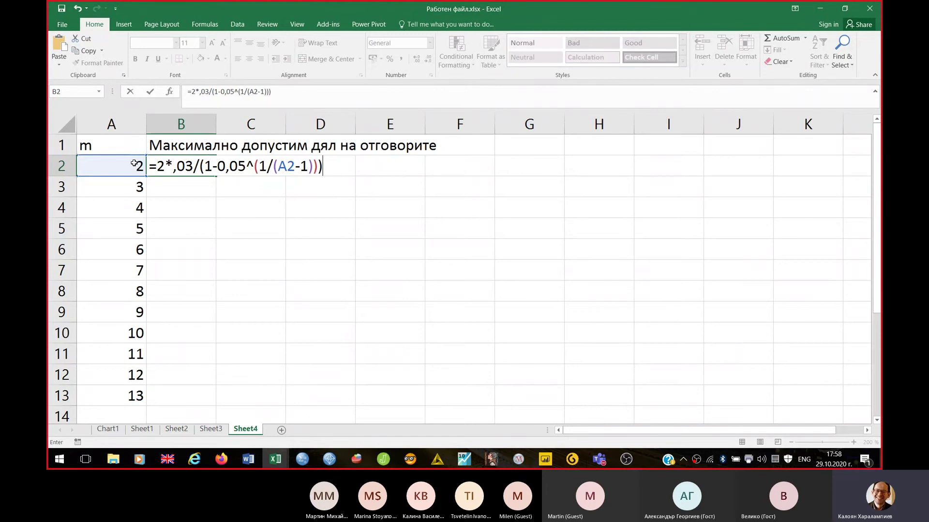
pyautogui.press('Return')
# Format cell B2 as a percentage with one decimal place and fill its formula down to B13
pyautogui.press('Up')
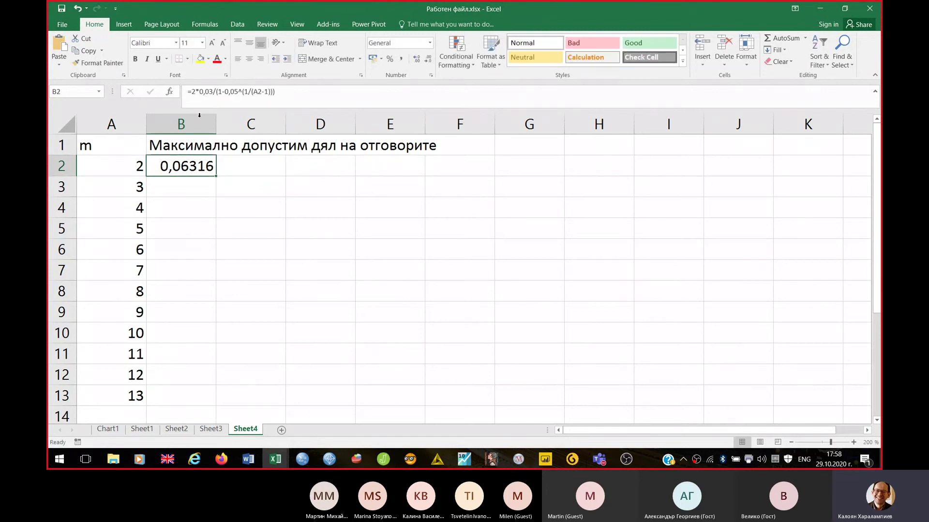
pyautogui.click(390, 59)
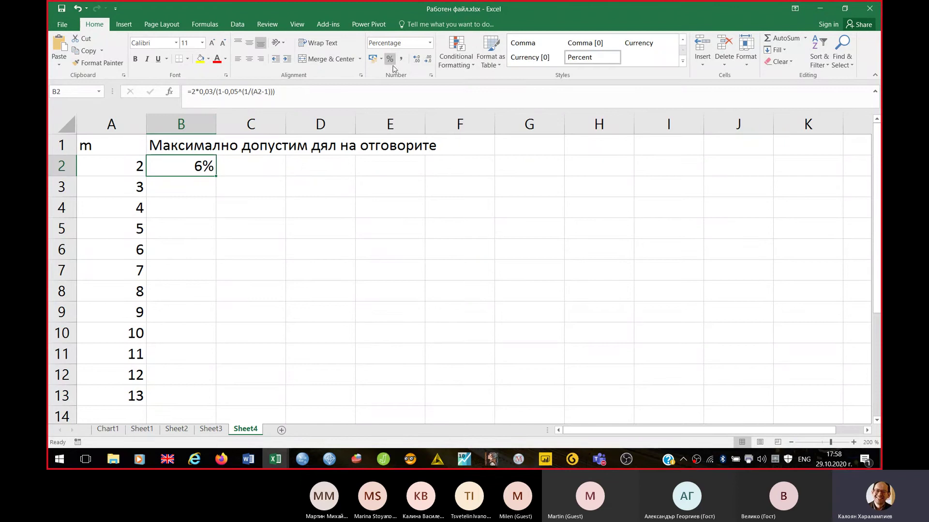
pyautogui.click(417, 59)
pyautogui.doubleClick(217, 176)
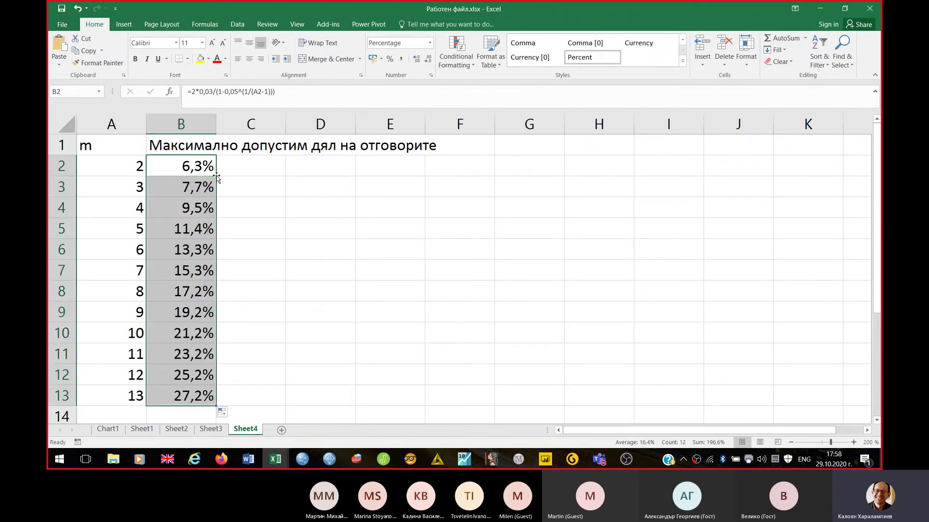
# Select cell A6 to examine the table row for m equal to 6
pyautogui.click(285, 267)
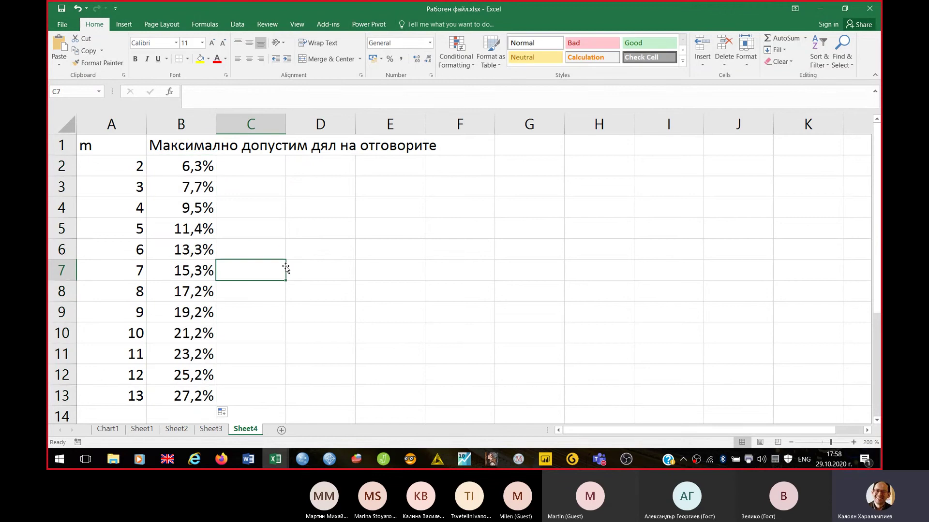
pyautogui.press('Left')
pyautogui.press('Up')
pyautogui.press('Left')
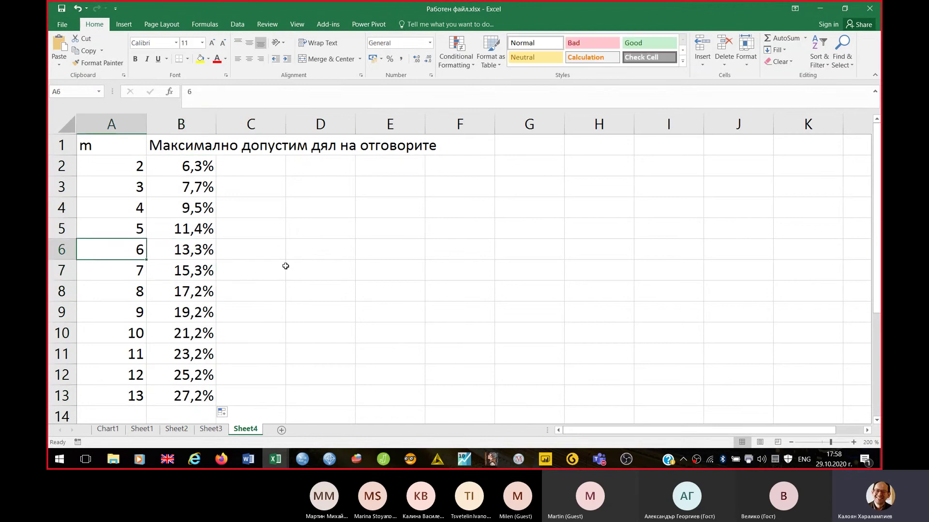
# Examine the table rows from m equal to 2 to m equal to 6, ending on the share in B6
pyautogui.press('Up')
pyautogui.press('Up')
pyautogui.press('Up')
pyautogui.press('Up')
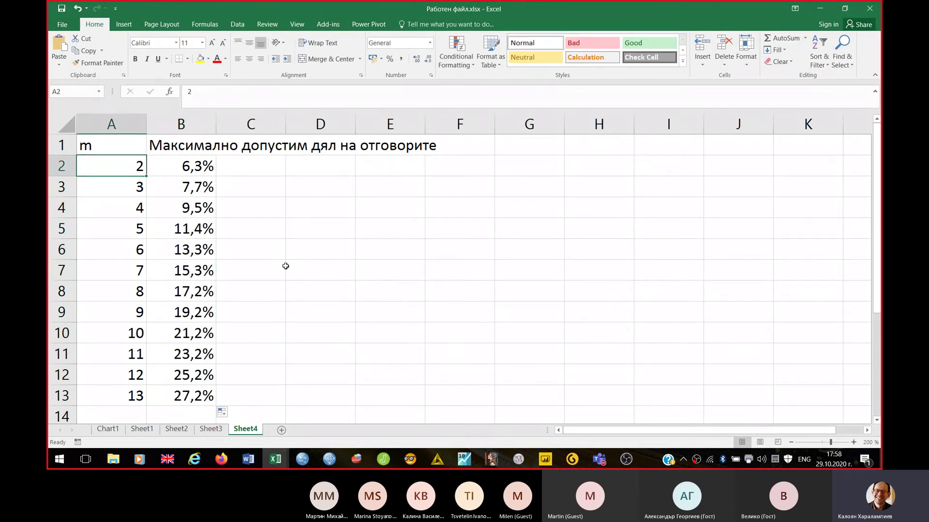
pyautogui.press('Right')
pyautogui.press('Down')
pyautogui.press('Down')
pyautogui.press('Down')
pyautogui.press('Down')
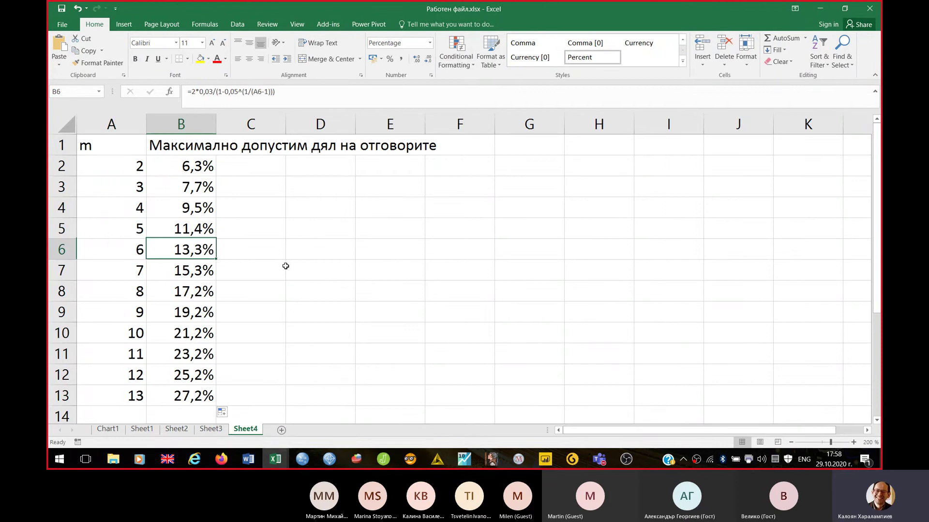
# Return to the first table row and examine the m value in A2 with its share in B2
pyautogui.press('Up')
pyautogui.press('Up')
pyautogui.press('Up')
pyautogui.press('Up')
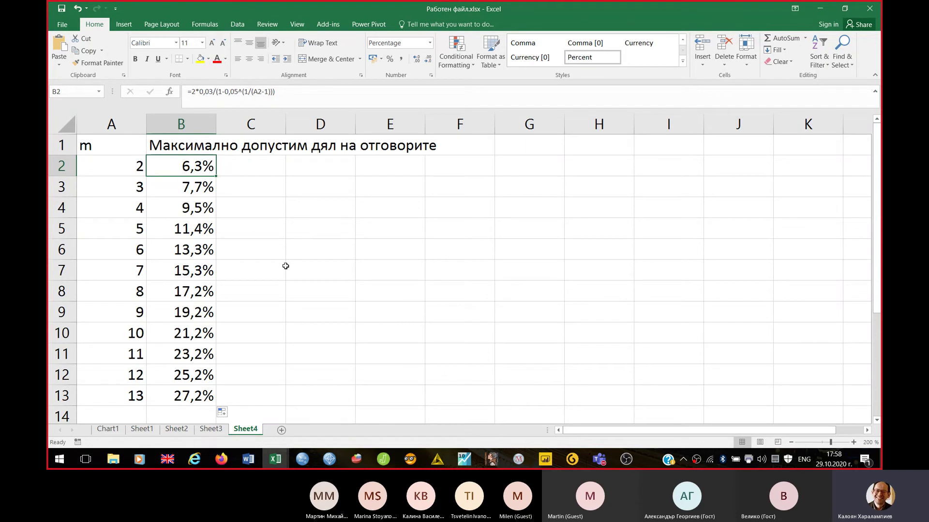
pyautogui.press('Down')
pyautogui.press('Up')
pyautogui.press('Left')
pyautogui.press('Right')
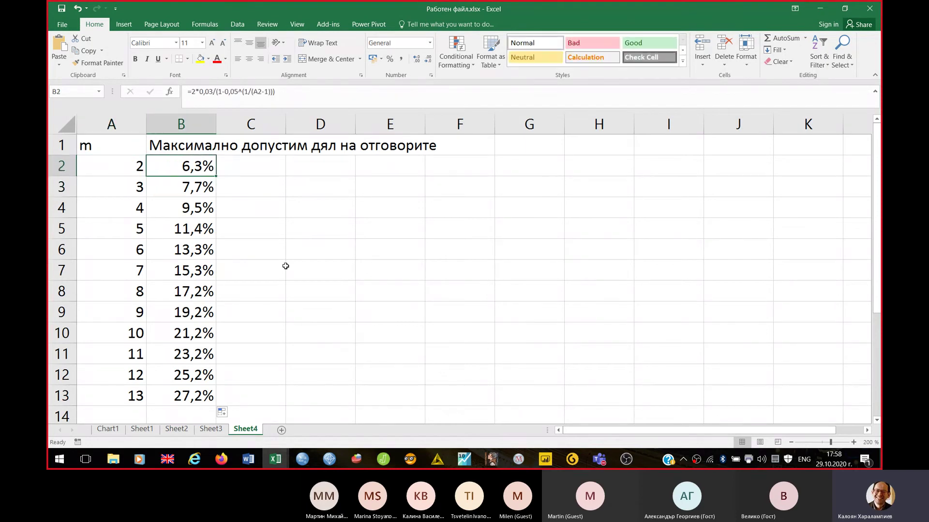
pyautogui.press('Left')
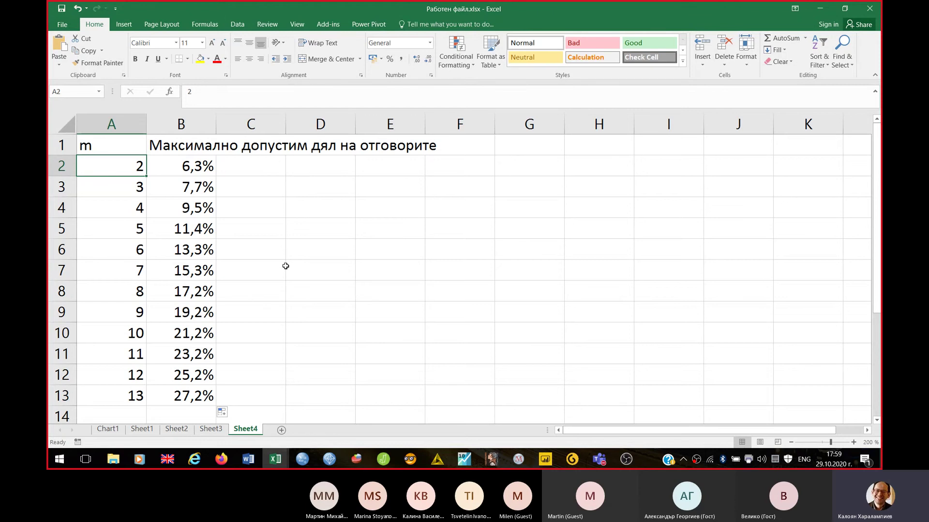
pyautogui.press('Right')
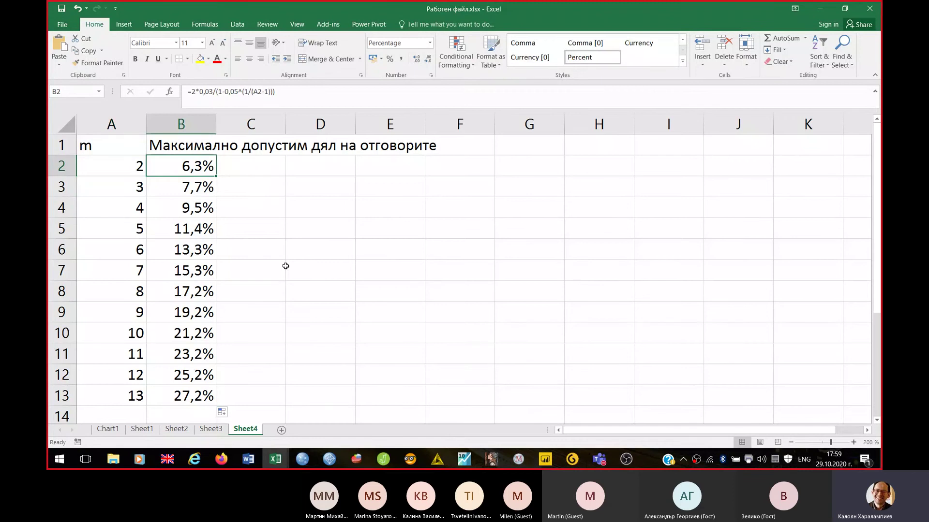
# Change the header in B1 to read Максимално допустим дял на неотговорилите
pyautogui.press('Up')
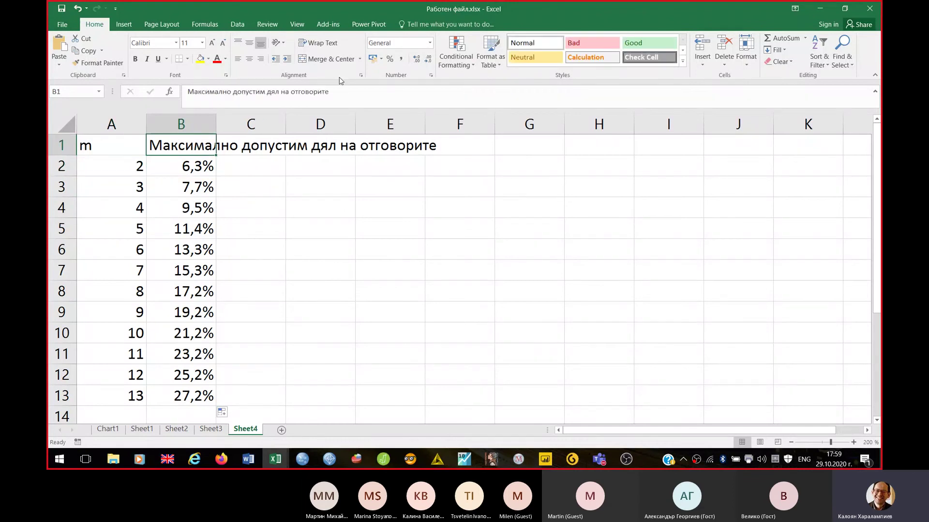
pyautogui.click(293, 92)
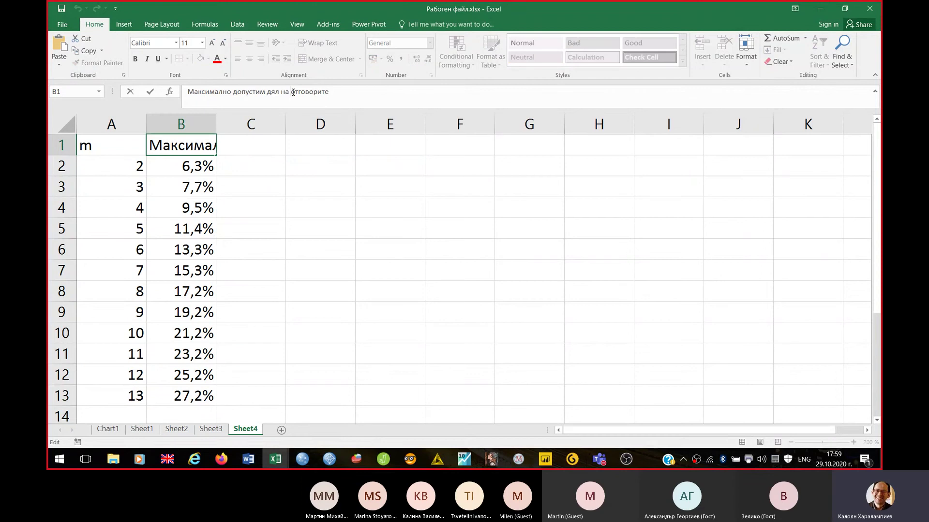
pyautogui.write('ке')
pyautogui.press('BackSpace')
pyautogui.press('BackSpace')
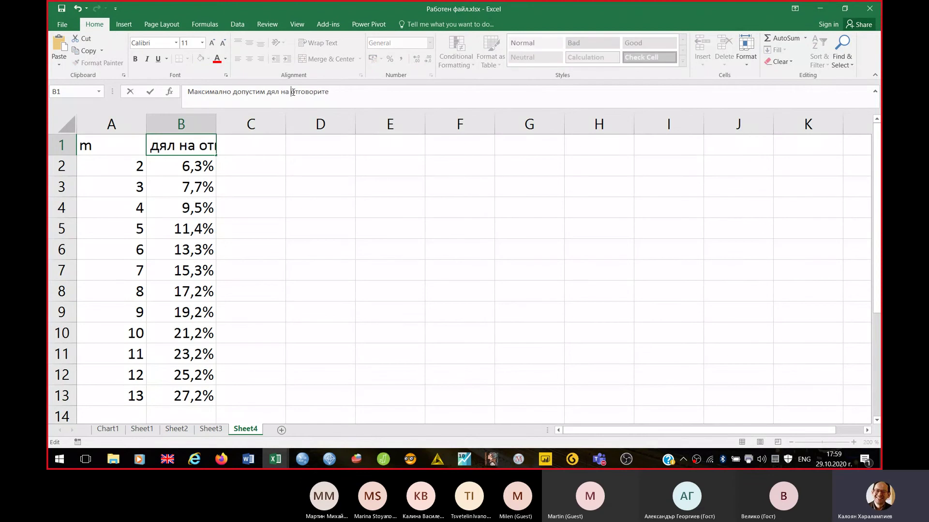
pyautogui.hotkey('alt', 'shift')
pyautogui.write('не')
pyautogui.press('End')
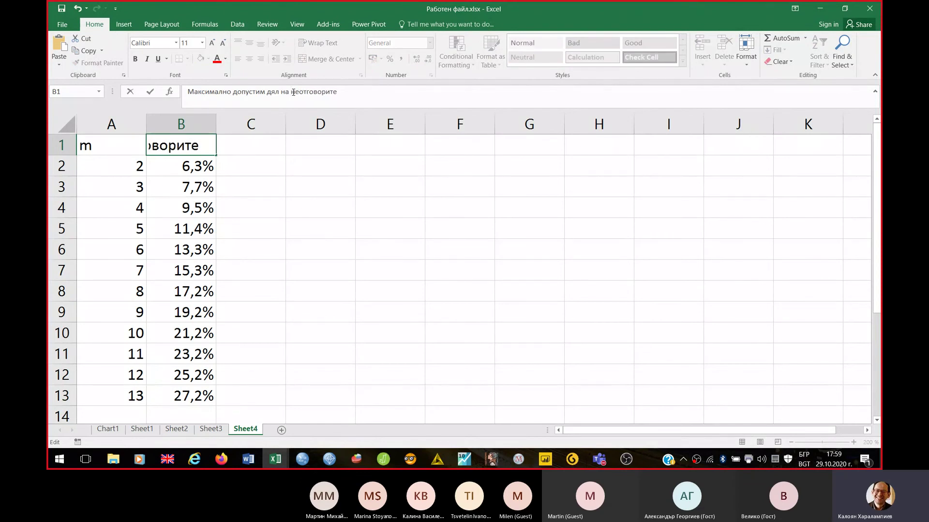
pyautogui.press('BackSpace')
pyautogui.press('BackSpace')
pyautogui.write('лите')
pyautogui.press('Return')
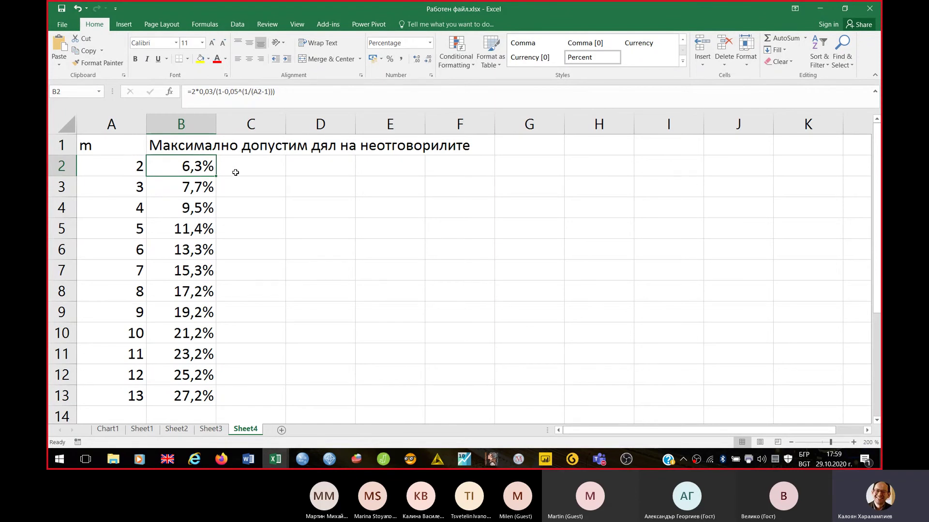
# Examine the table row for m equal to 3, comparing it with the row above
pyautogui.press('Down')
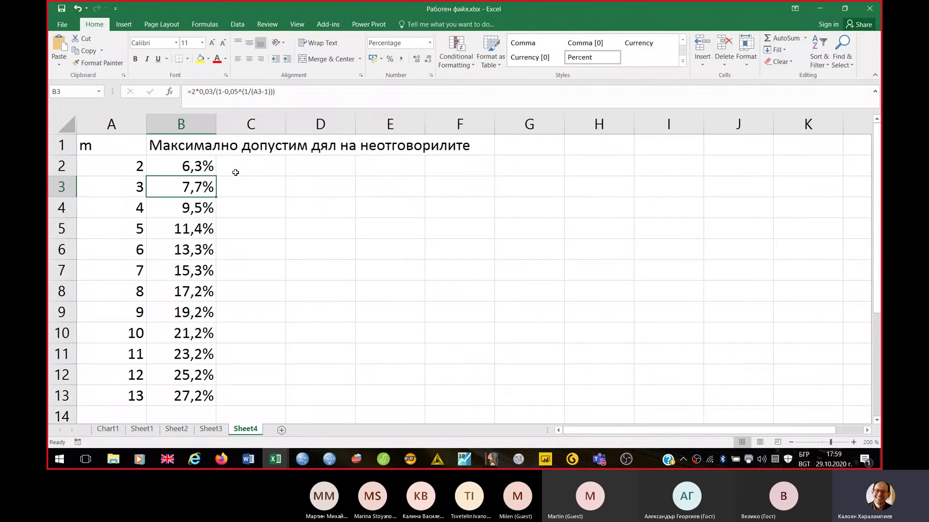
pyautogui.press('Left')
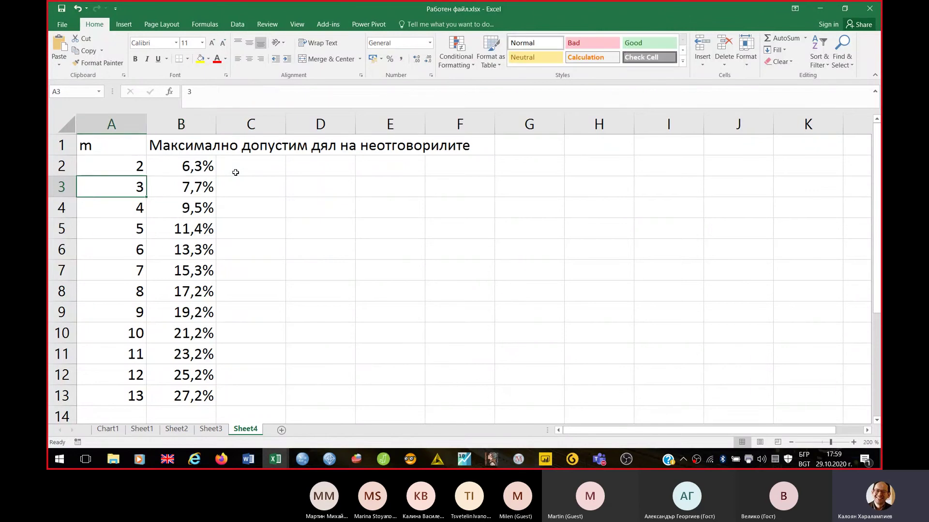
pyautogui.press('Right')
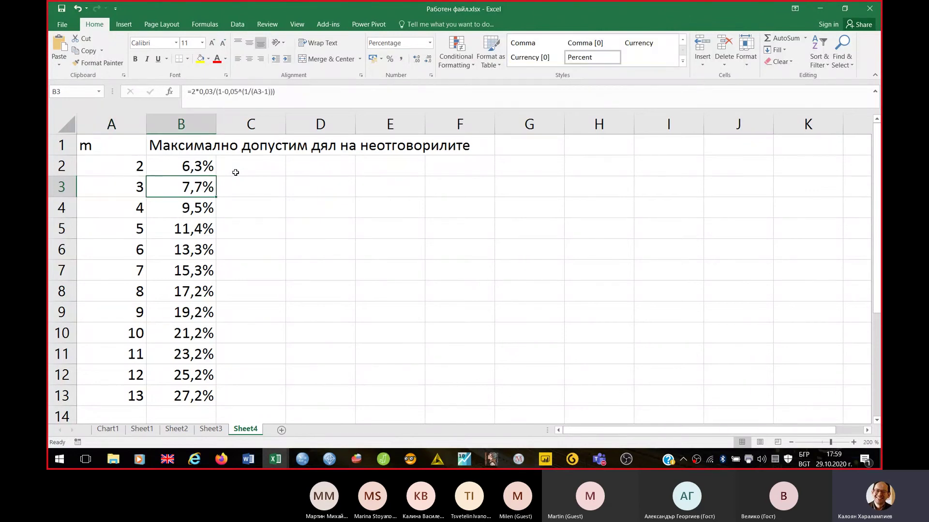
pyautogui.hotkey('shift', 'Down')
pyautogui.hotkey('shift', 'Up')
pyautogui.press('Up')
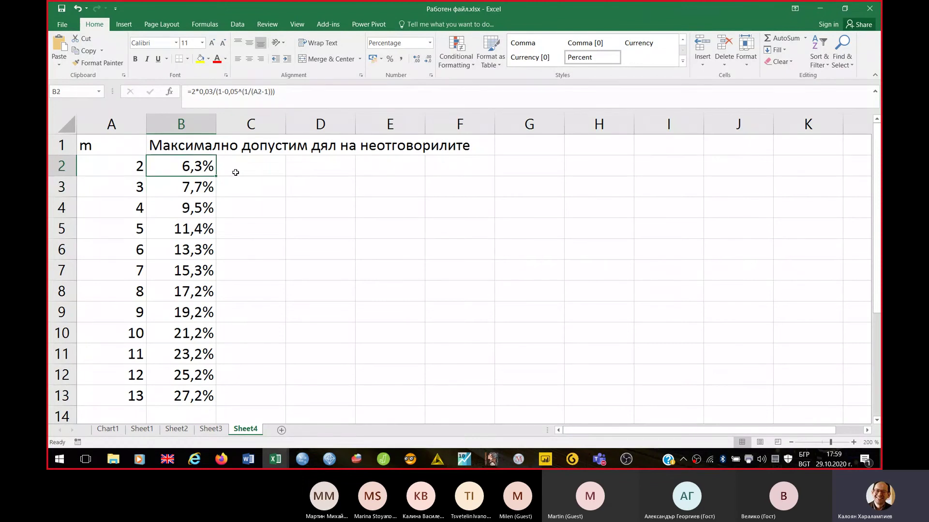
pyautogui.press('Left')
pyautogui.press('Down')
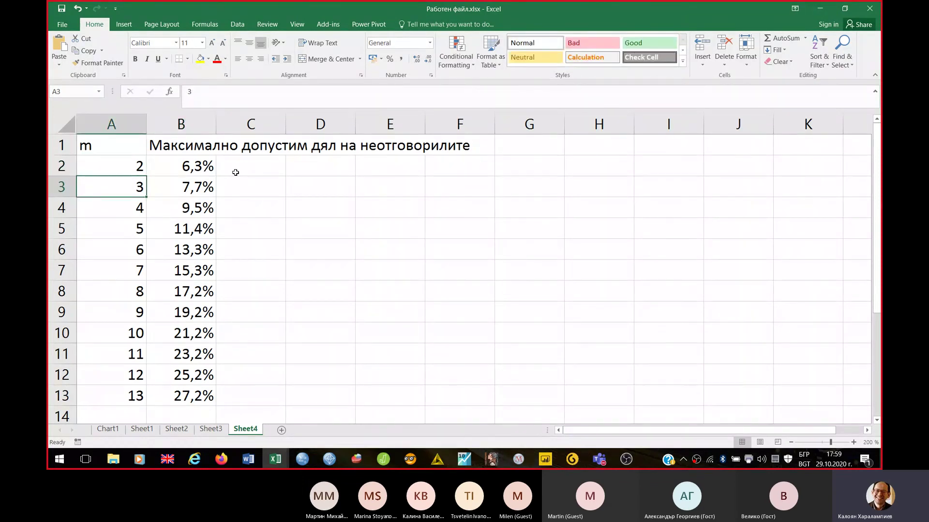
# Examine the table row for m equal to 4 and its maximum share in B4
pyautogui.press('Down')
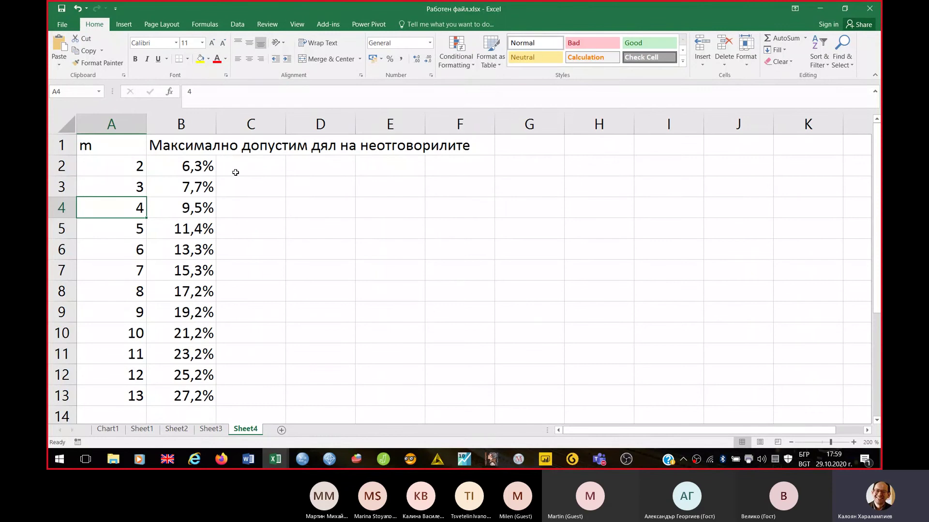
pyautogui.press('Right')
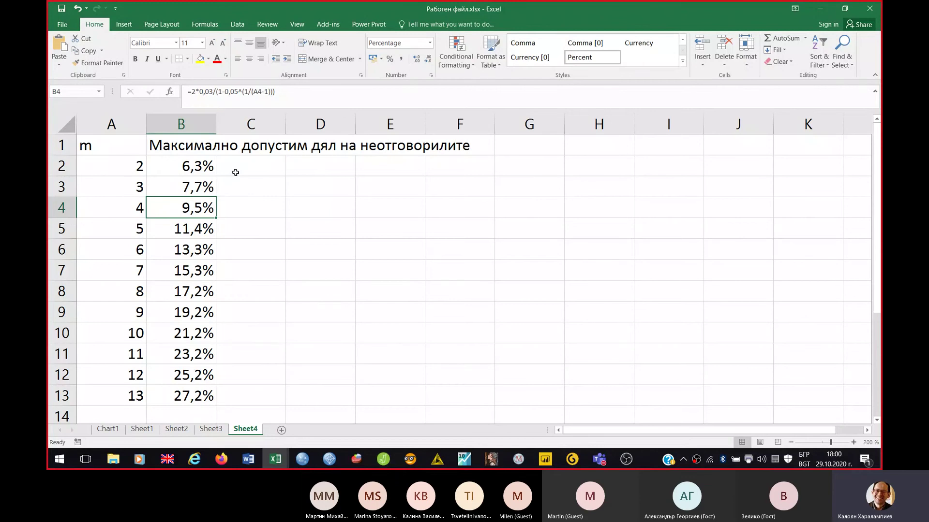
pyautogui.press('Down')
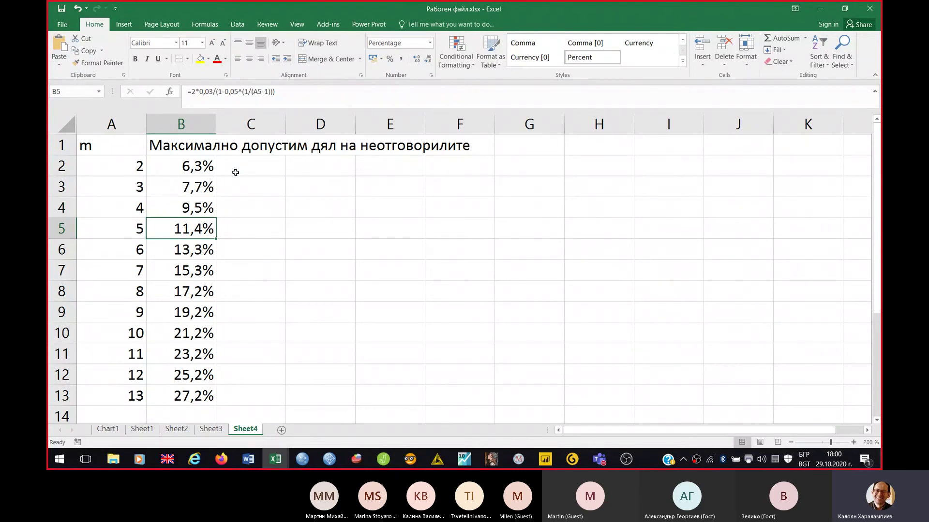
pyautogui.press('Up')
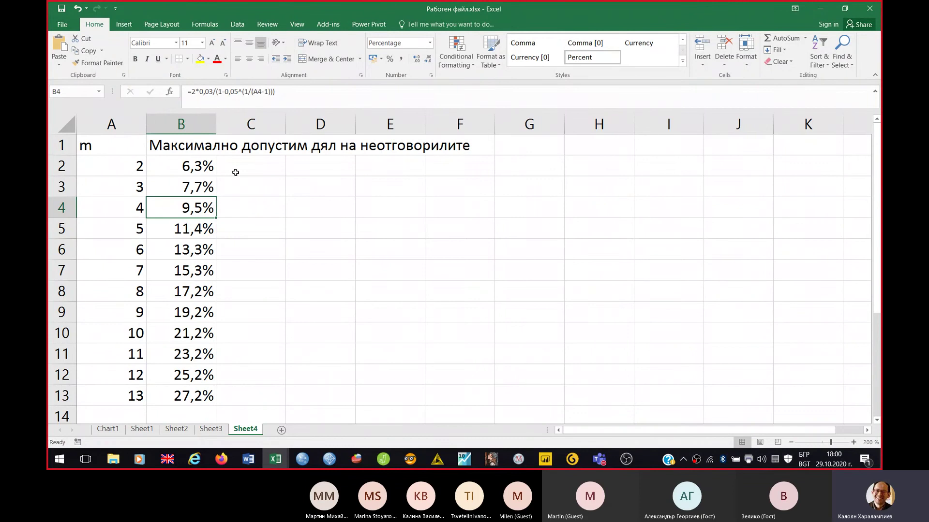
pyautogui.press('Right')
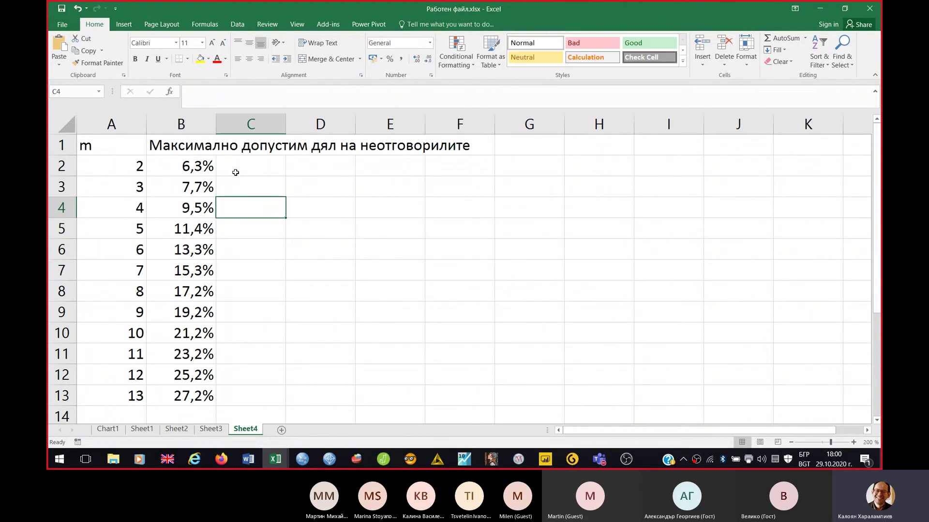
pyautogui.press('Left')
pyautogui.press('Left')
pyautogui.press('Right')
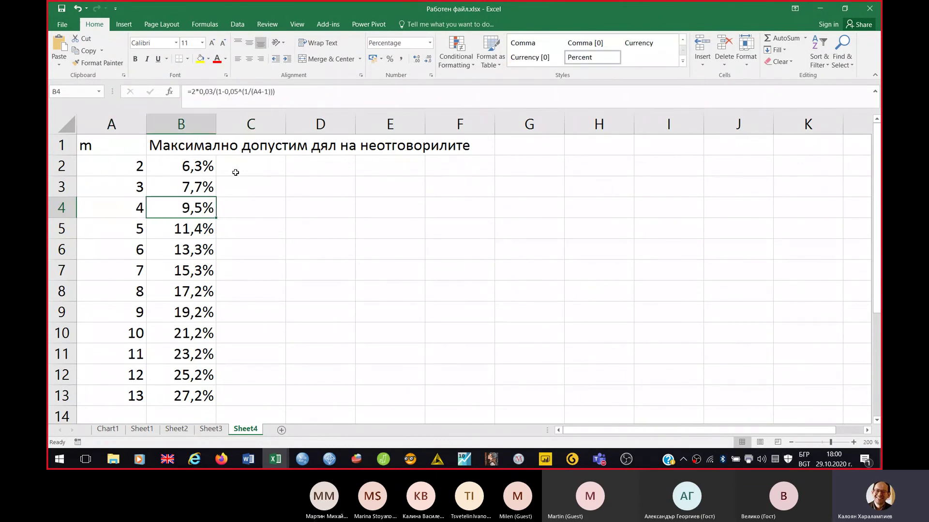
pyautogui.press('Right')
pyautogui.press('Left')
# Switch to the Word document and review the section V derivation, from the p_min and p_max definitions to the equation for p
pyautogui.click(248, 459)
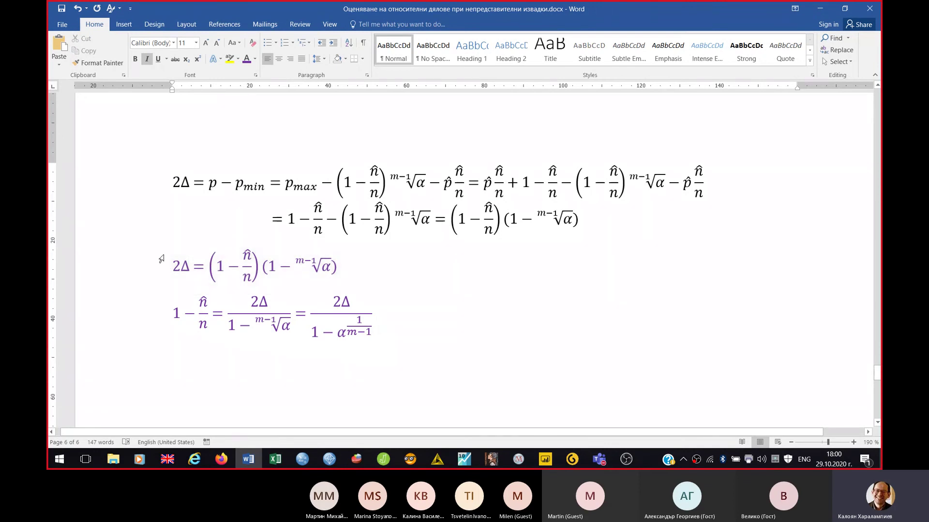
pyautogui.click(192, 274)
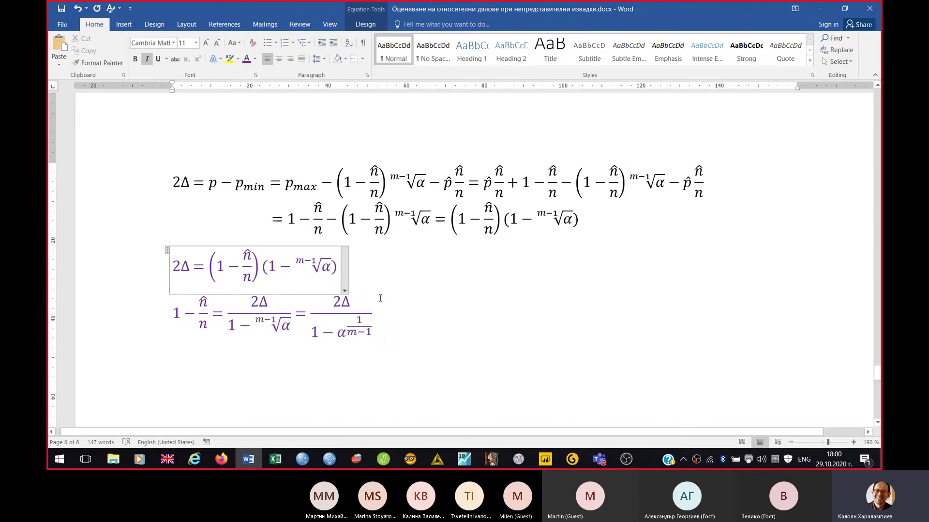
pyautogui.scroll(12, 387, 305)
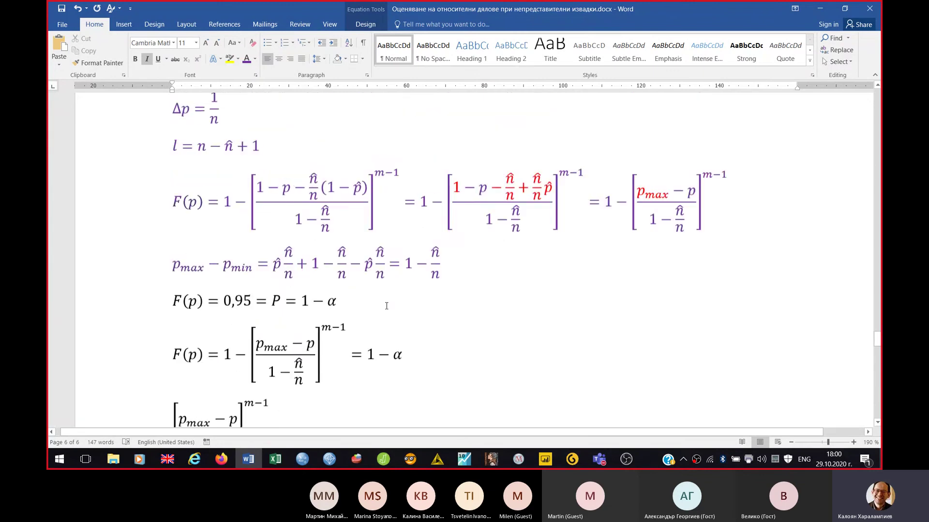
pyautogui.scroll(3, 386, 305)
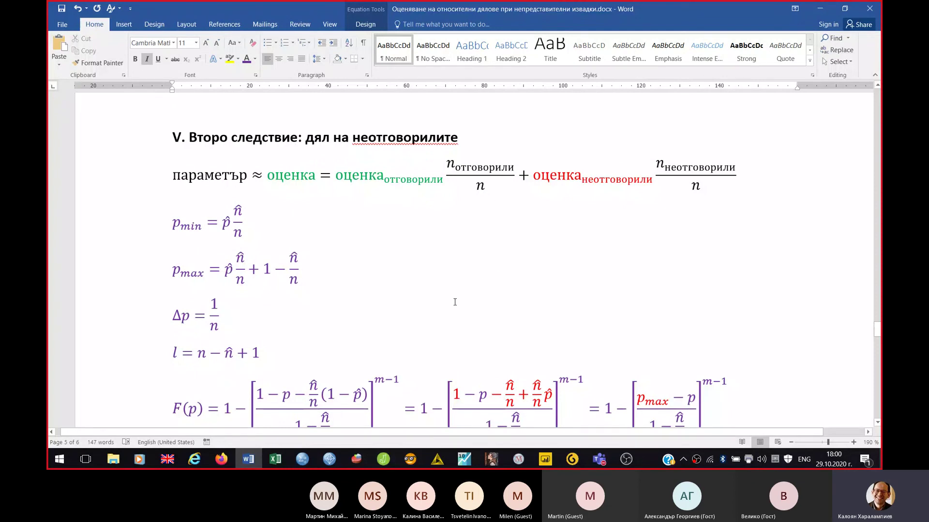
pyautogui.scroll(-10, 503, 284)
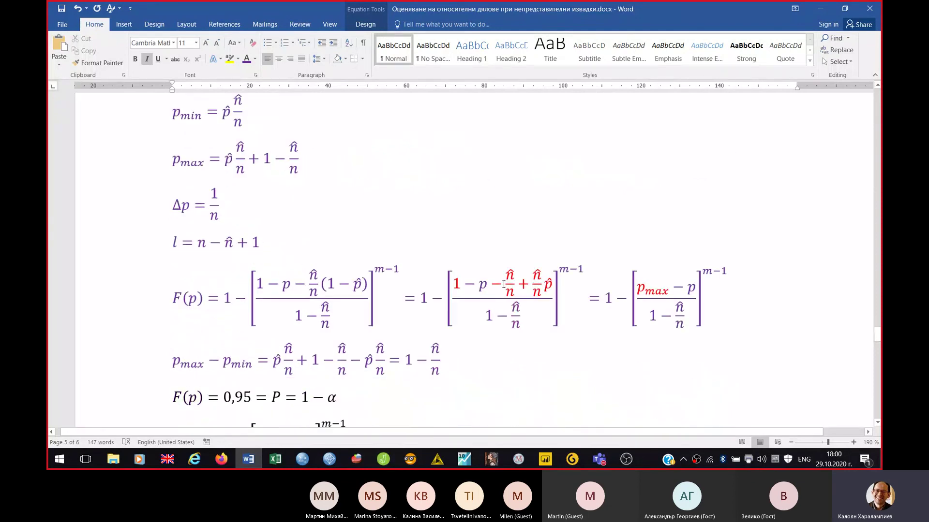
pyautogui.scroll(-2, 503, 284)
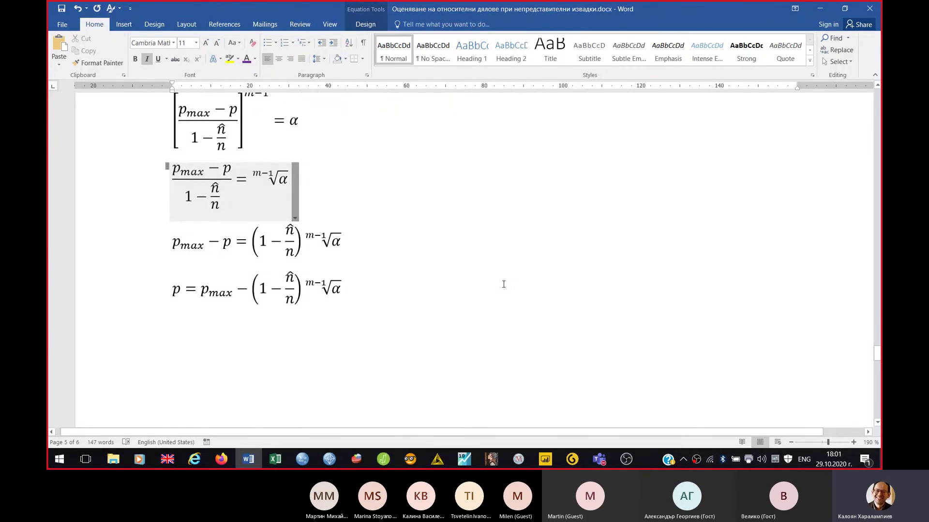
pyautogui.scroll(10, 503, 283)
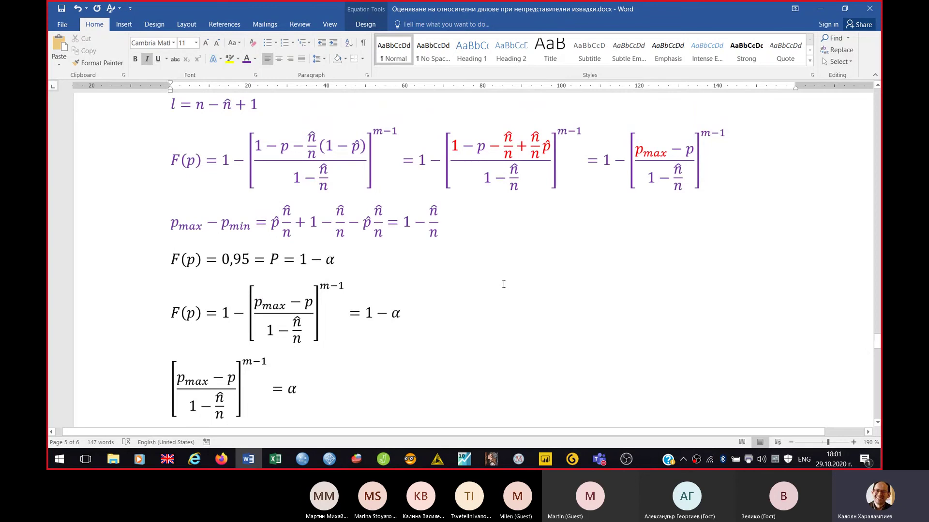
pyautogui.scroll(6, 503, 284)
pyautogui.scroll(-6, 504, 284)
pyautogui.scroll(-5, 503, 284)
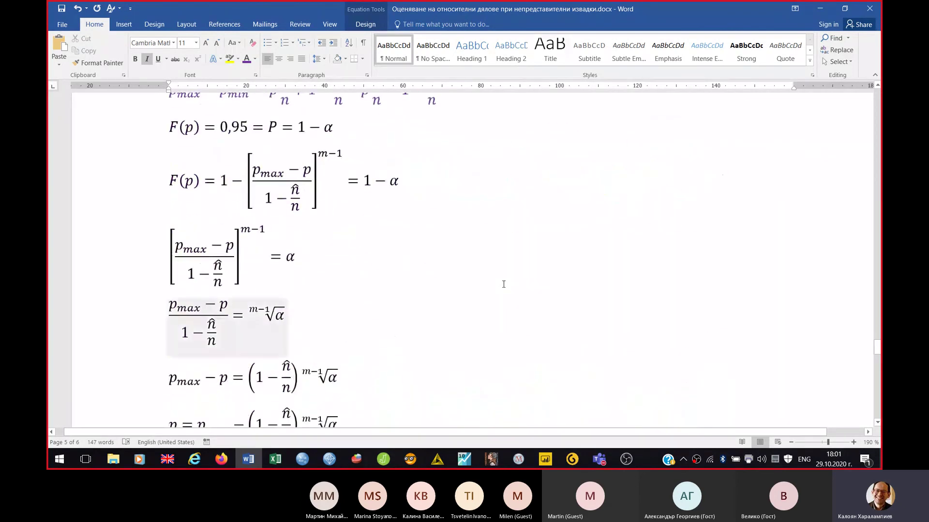
pyautogui.scroll(-5, 504, 284)
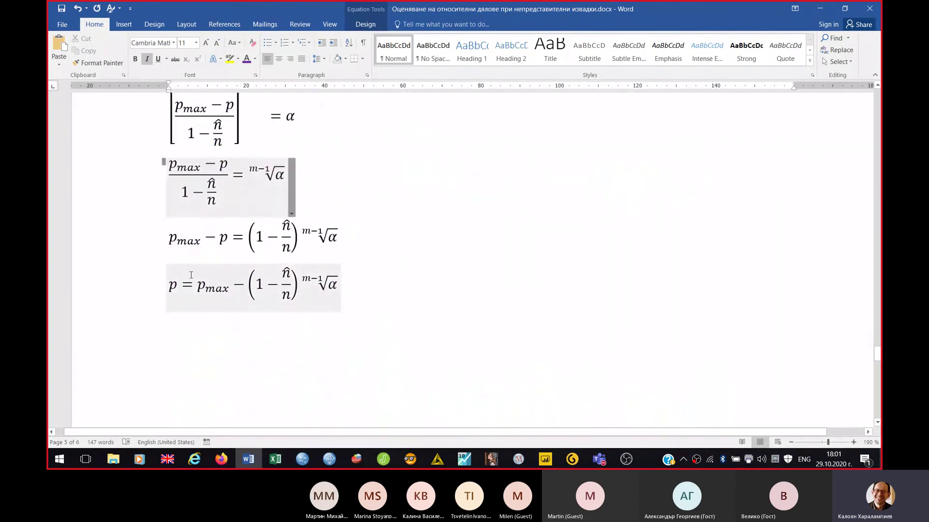
# Color the last equation on page 5, which expresses p through p_max and the m−1 root of α, purple
pyautogui.click(172, 272)
pyautogui.tripleClick(172, 272)
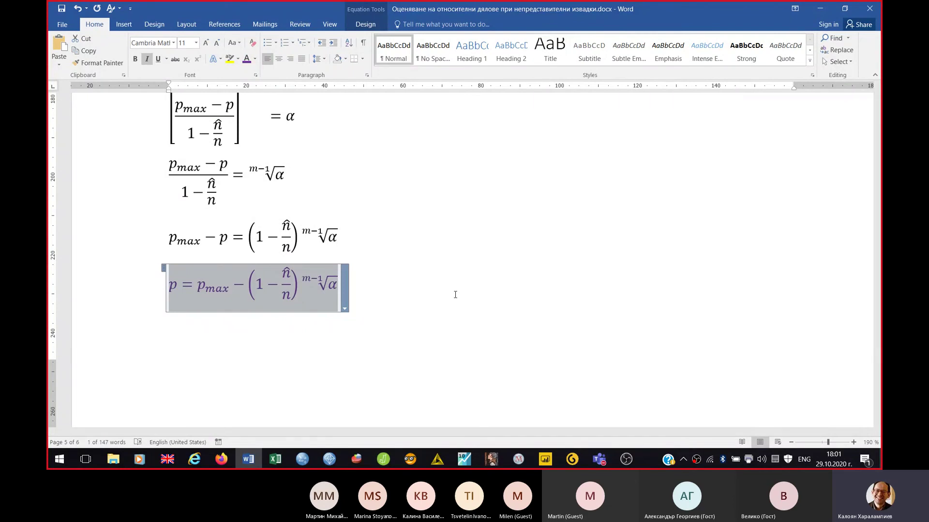
pyautogui.scroll(3, 455, 294)
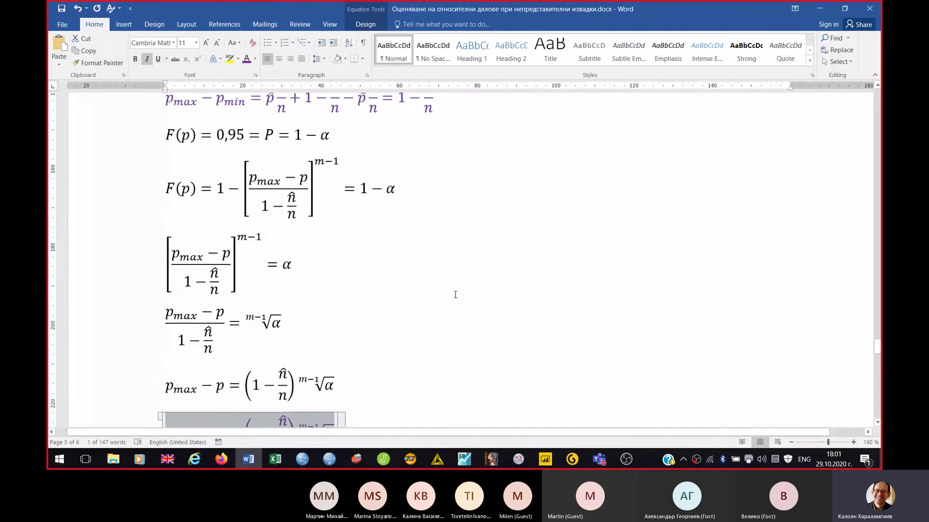
pyautogui.scroll(-3, 455, 295)
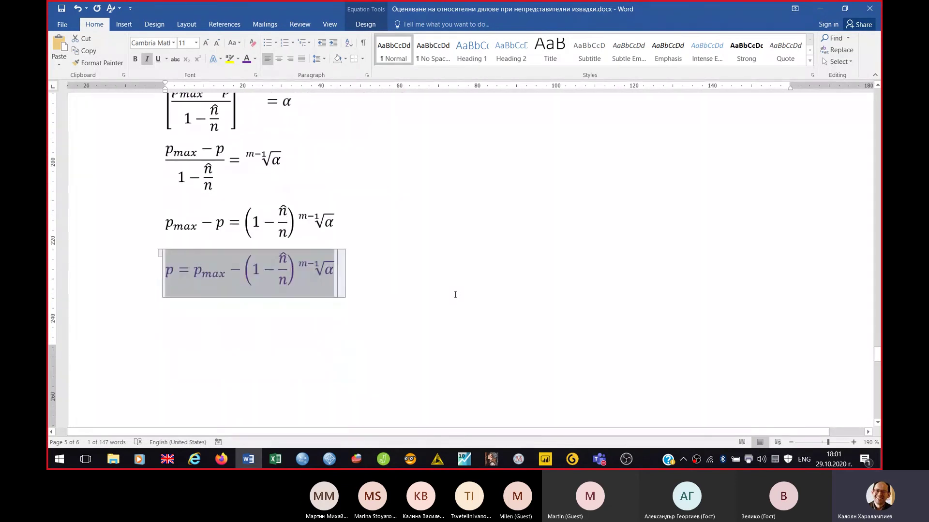
pyautogui.click(455, 295)
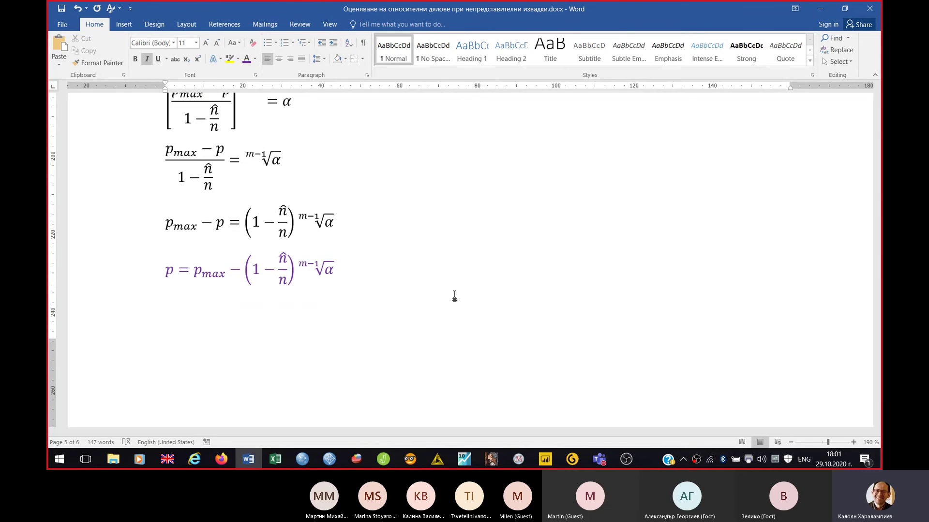
# Switch to the Excel workbook Работен файл.xlsx and examine the row for m equal to 5 and its maximum share in B5
pyautogui.scroll(-10, 455, 294)
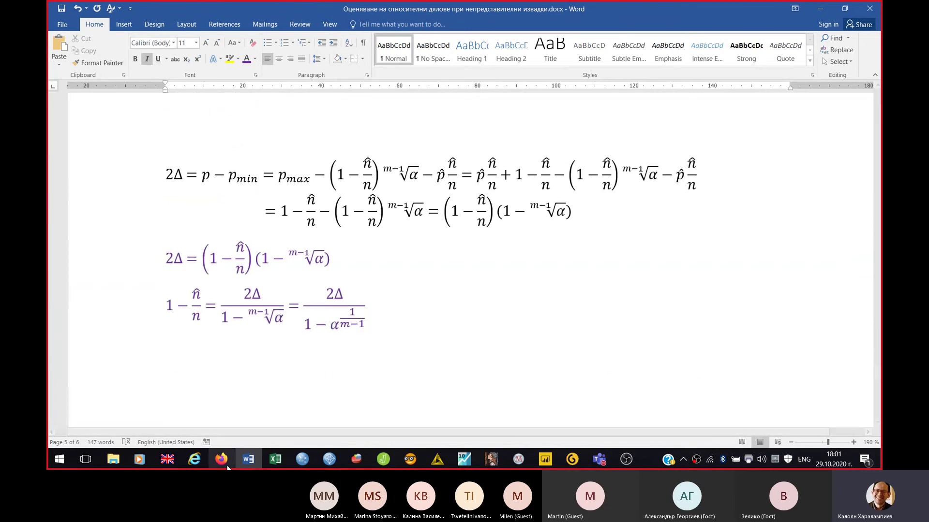
pyautogui.click(275, 459)
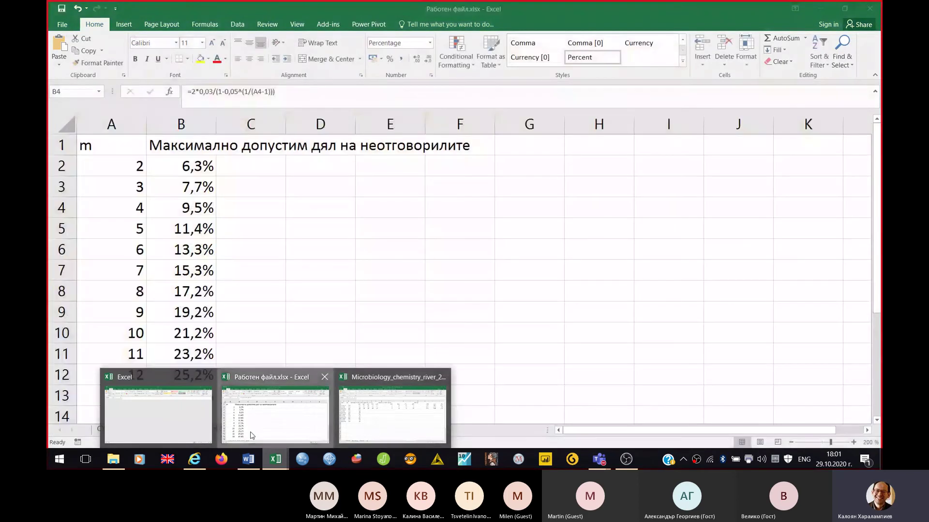
pyautogui.click(323, 437)
pyautogui.click(226, 231)
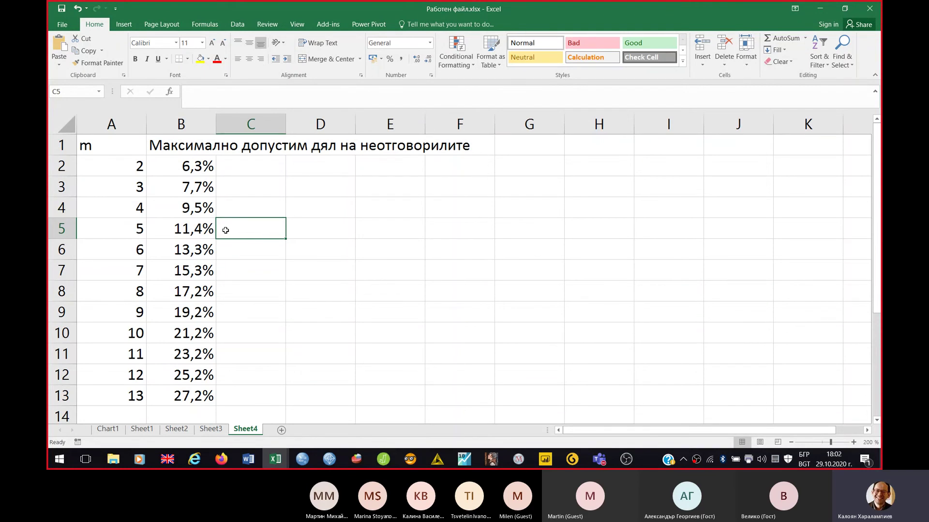
pyautogui.click(186, 221)
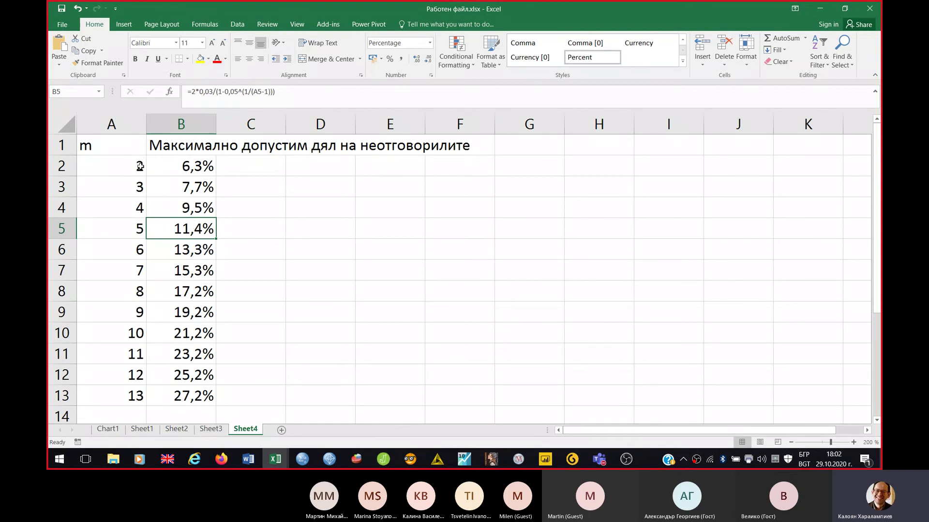
pyautogui.click(138, 202)
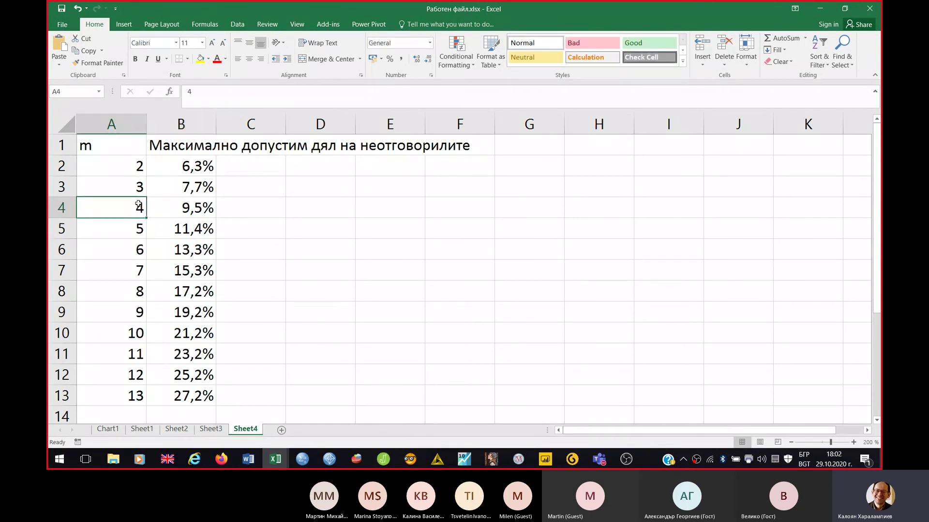
pyautogui.click(136, 230)
pyautogui.click(229, 228)
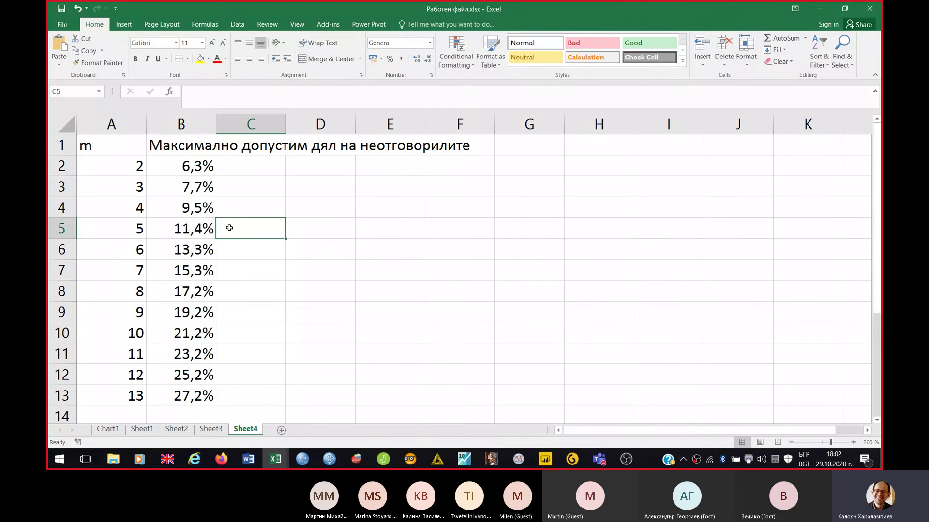
# Select the m values from 5 down to 13 in column A
pyautogui.press('Left')
pyautogui.press('Left')
pyautogui.press('End')
pyautogui.hotkey('shift', 'Down')
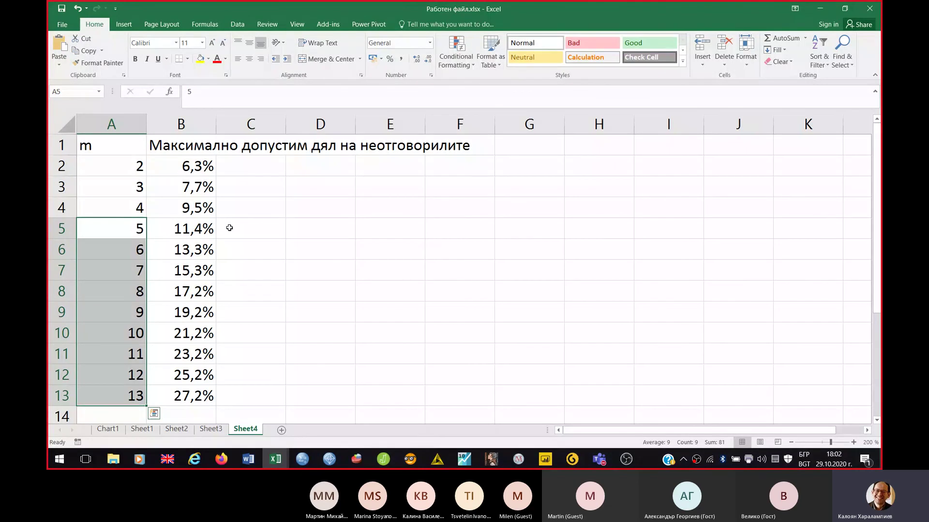
# Switch to the Word document and review section V, from the parameter estimate equation to the final non-respondent share formula on page 6
pyautogui.click(248, 459)
pyautogui.scroll(10, 417, 266)
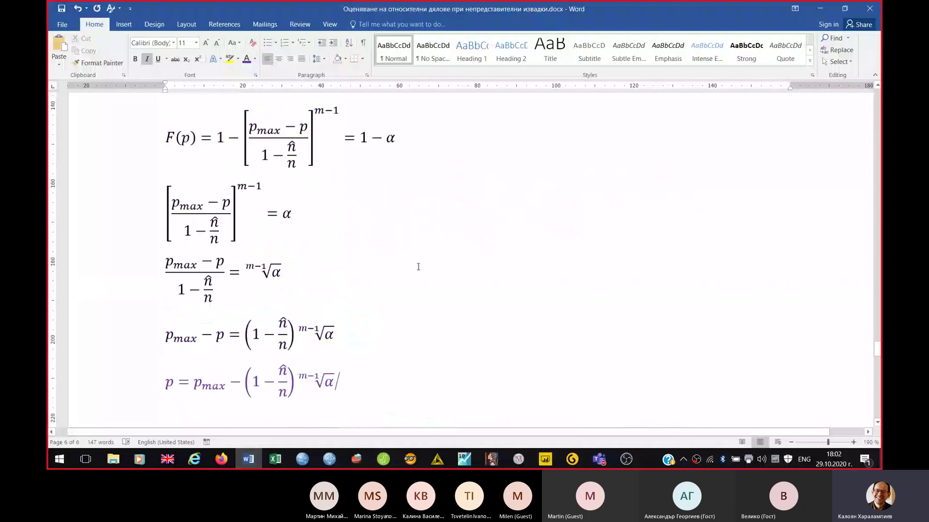
pyautogui.scroll(8, 418, 266)
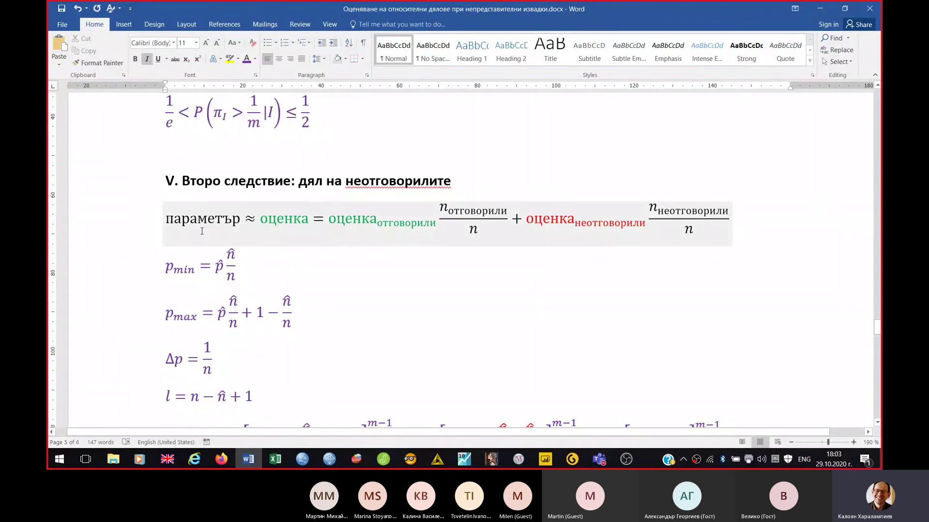
pyautogui.scroll(-12, 359, 261)
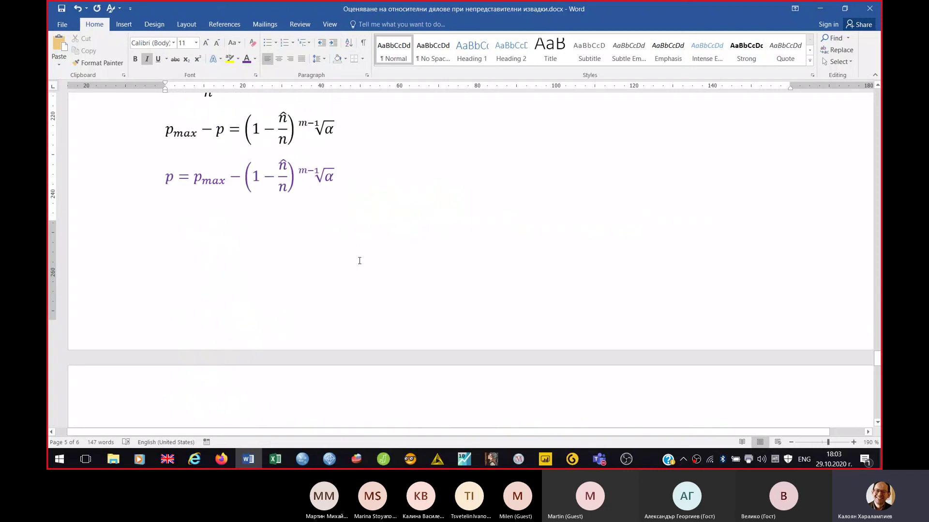
pyautogui.scroll(-6, 359, 260)
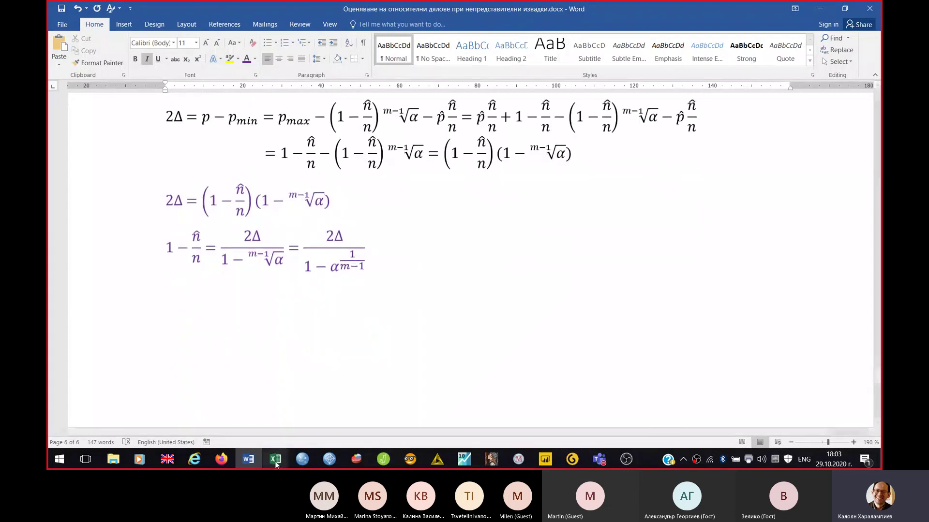
# Switch to the Excel table and go through the m values from 2 to 5 in column A one by one
pyautogui.moveTo(276, 464)
pyautogui.click(302, 413)
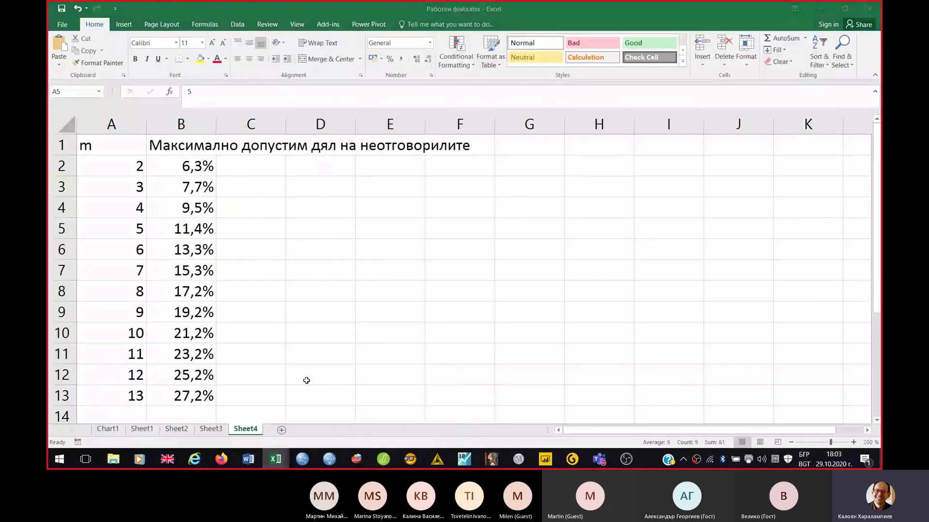
pyautogui.click(129, 163)
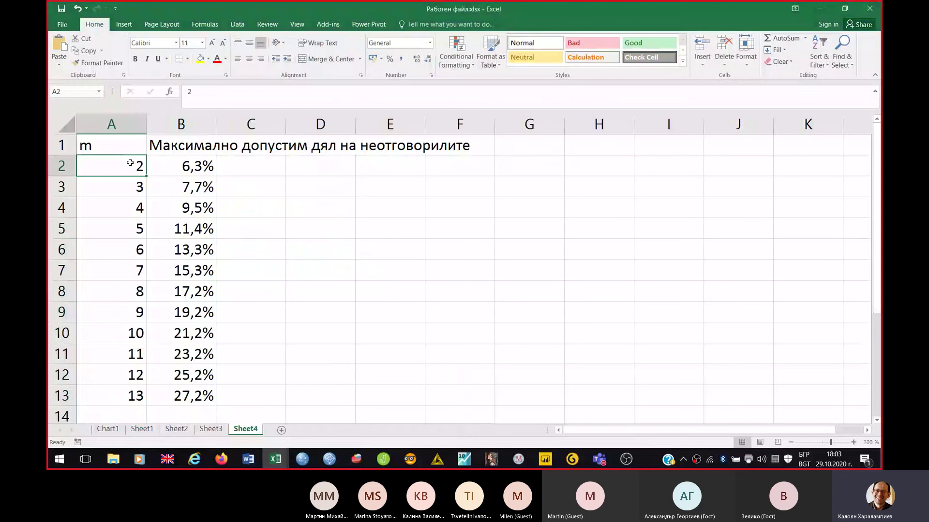
pyautogui.press('Down')
pyautogui.press('Down')
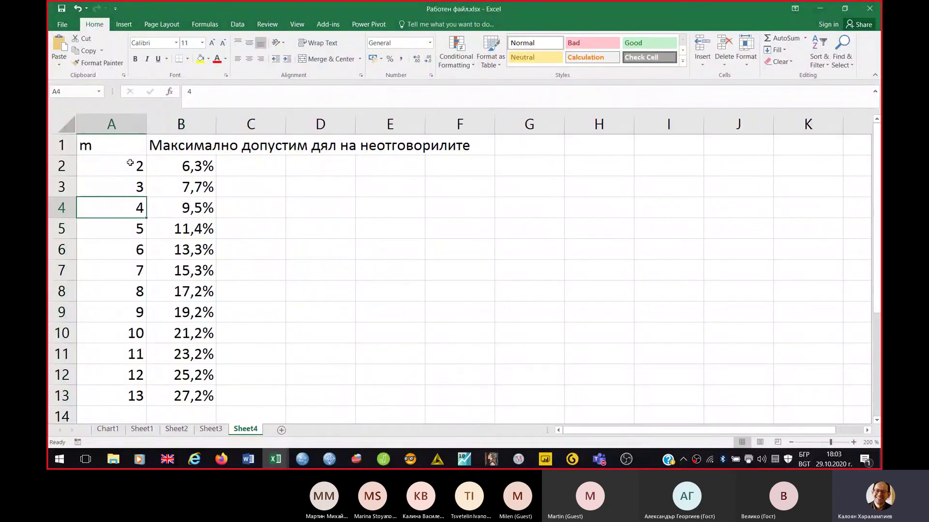
pyautogui.press('Down')
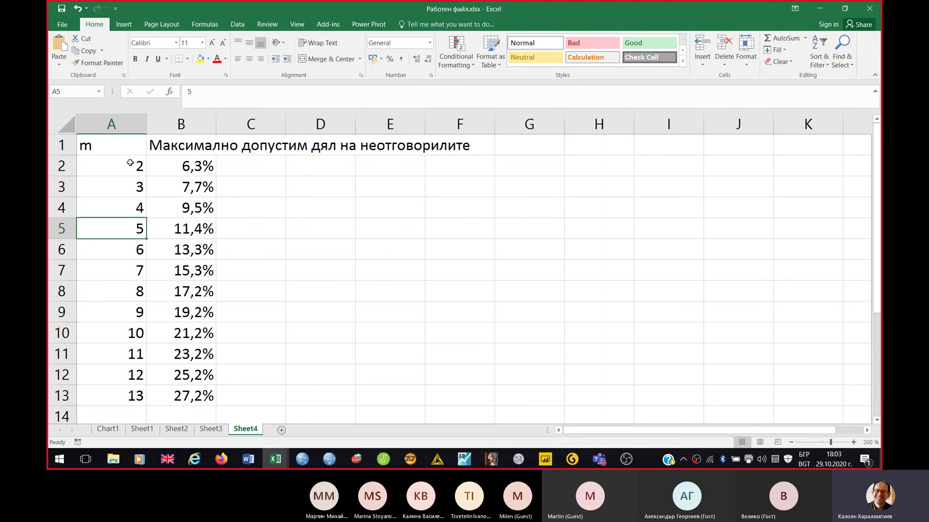
# Switch to Word and reread the section V derivation through the 2Δ formulas on page 6, and return to the Excel table
pyautogui.click(248, 459)
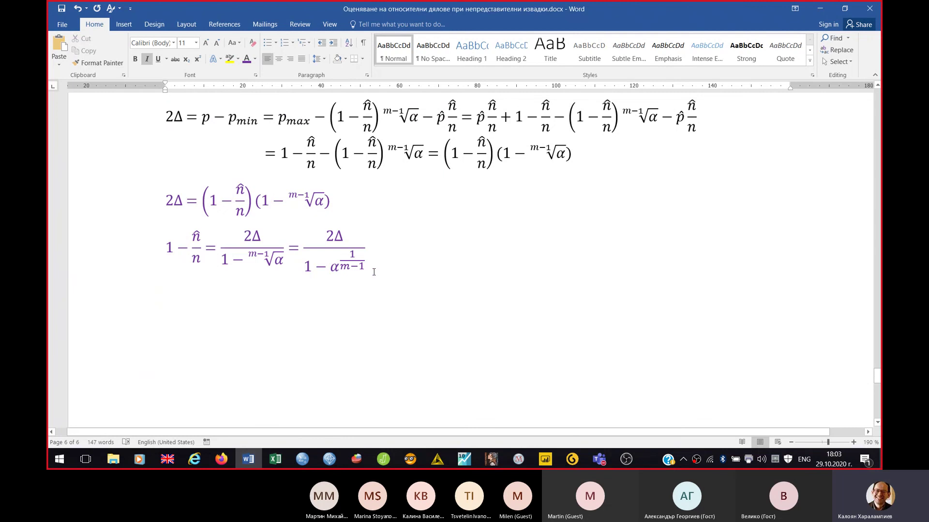
pyautogui.scroll(15, 374, 272)
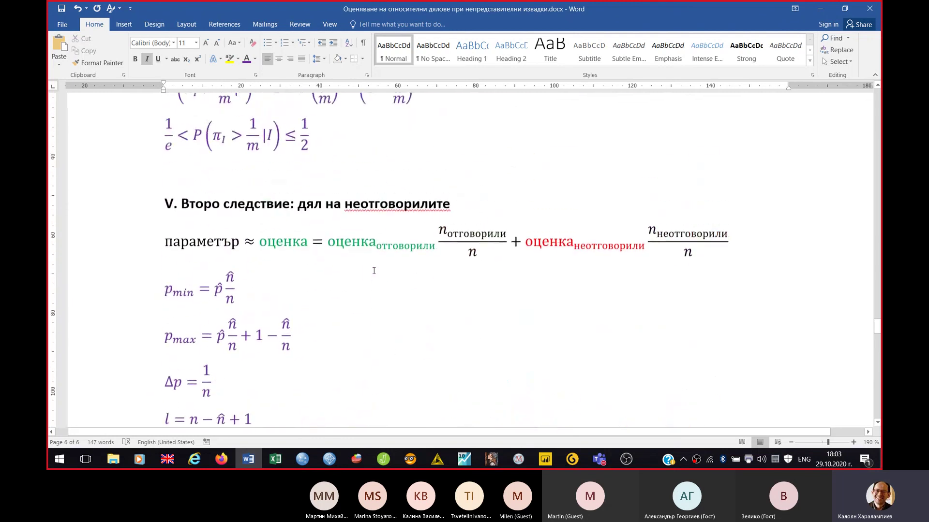
pyautogui.scroll(2, 374, 271)
pyautogui.click(313, 297)
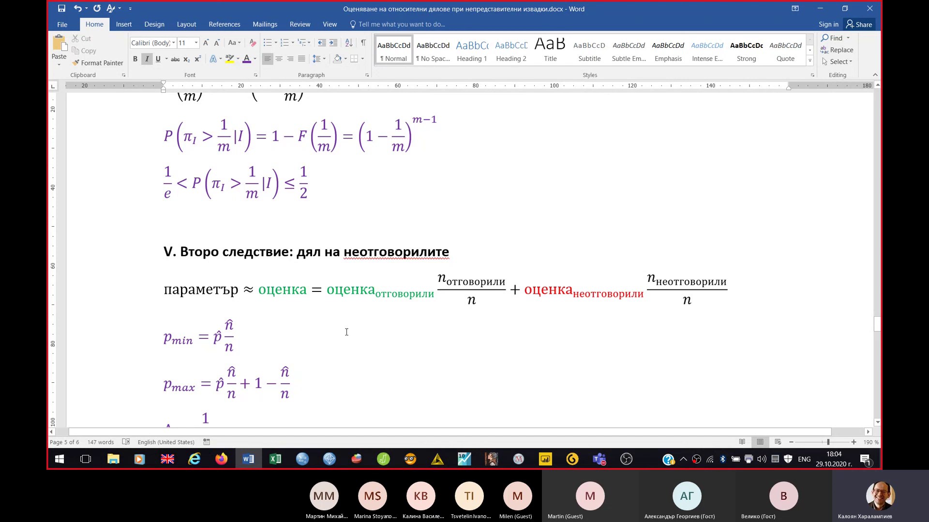
pyautogui.scroll(-7, 346, 332)
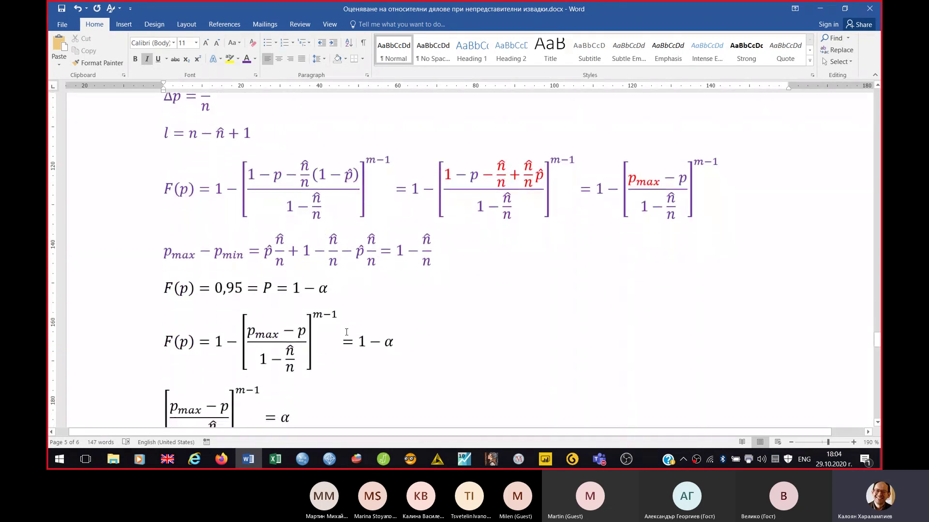
pyautogui.scroll(-3, 461, 323)
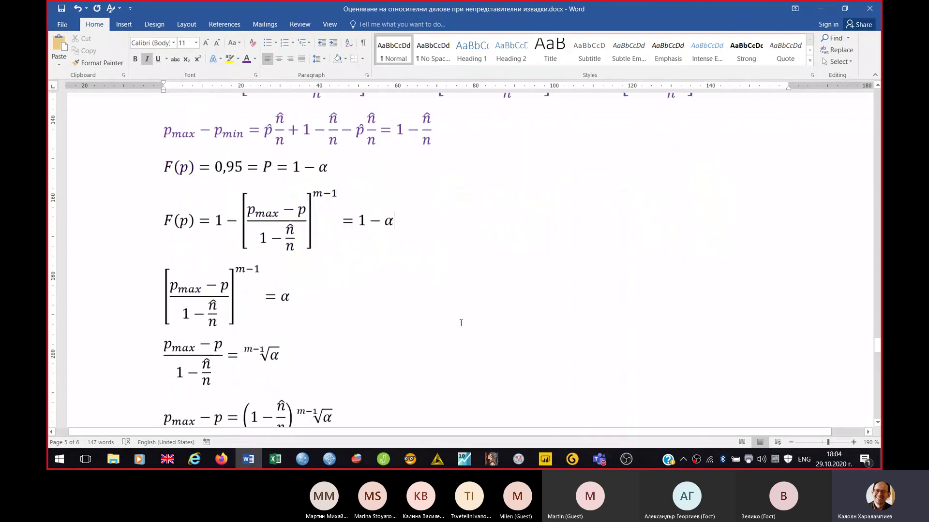
pyautogui.scroll(-7, 460, 323)
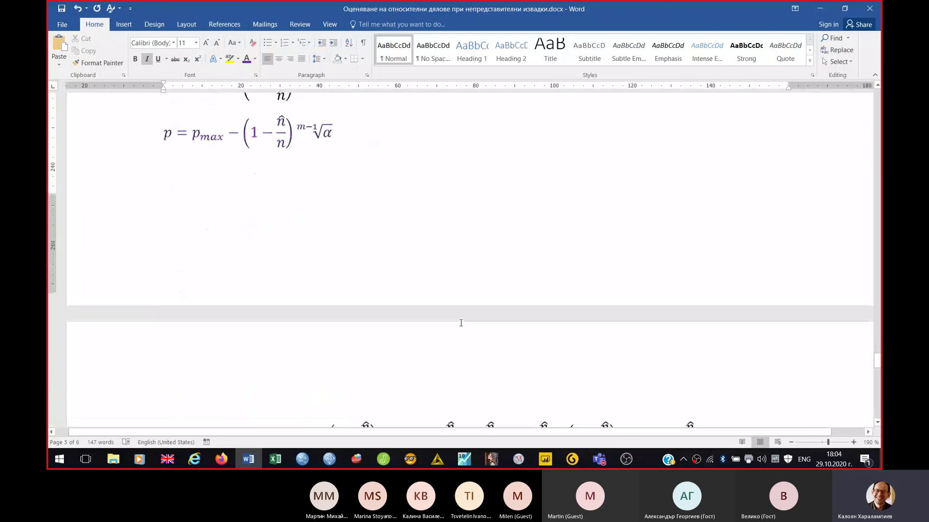
pyautogui.scroll(-5, 461, 323)
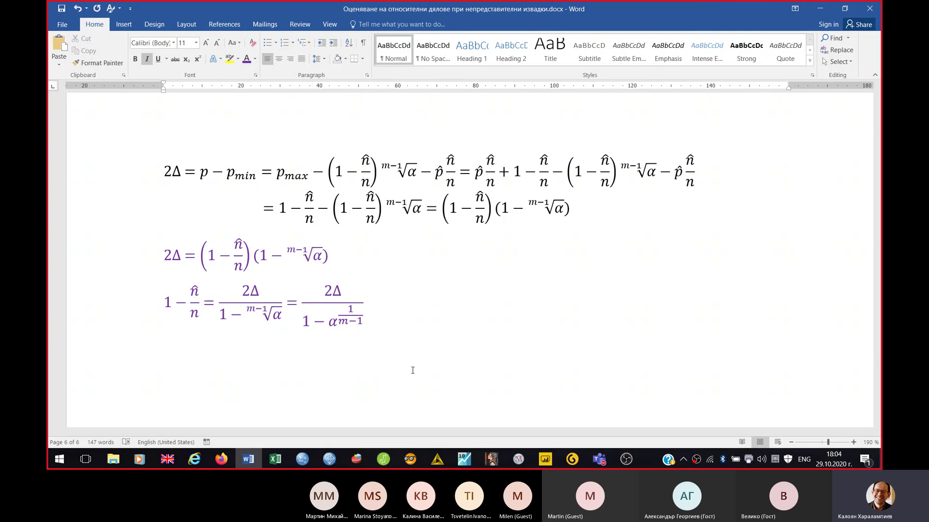
pyautogui.moveTo(275, 464)
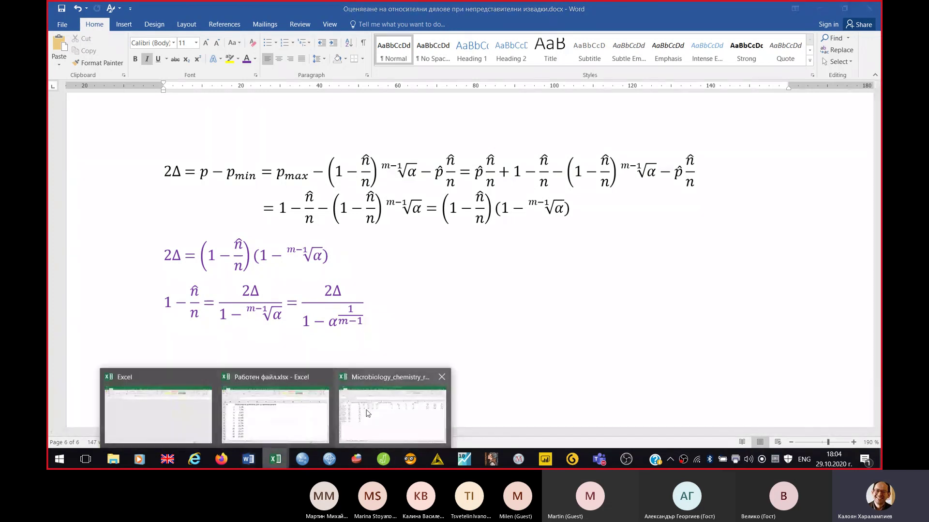
pyautogui.click(275, 422)
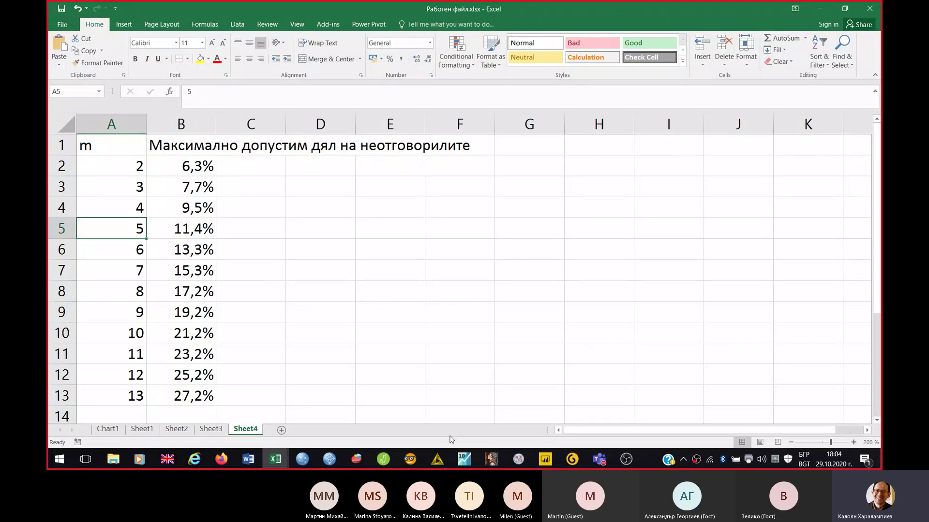
# Switch to the Teams meeting window and open its additional meeting actions
pyautogui.moveTo(601, 464)
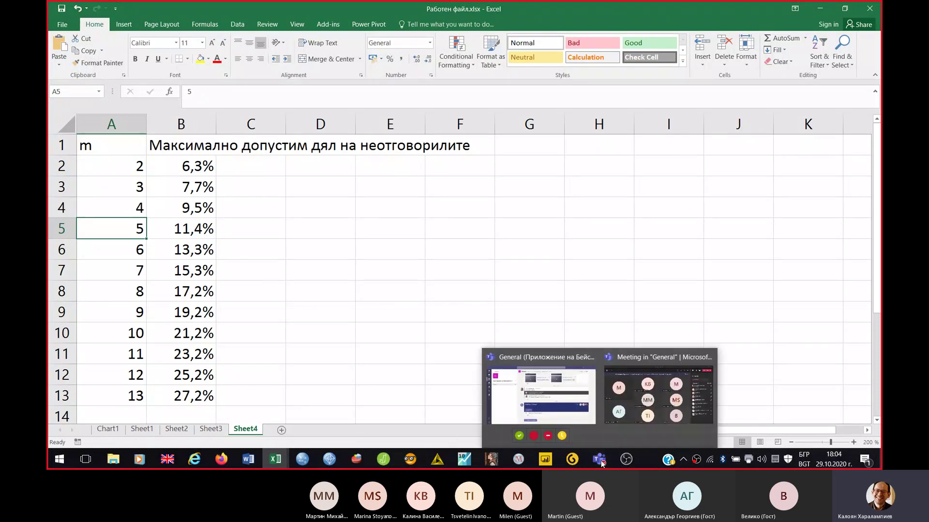
pyautogui.click(658, 394)
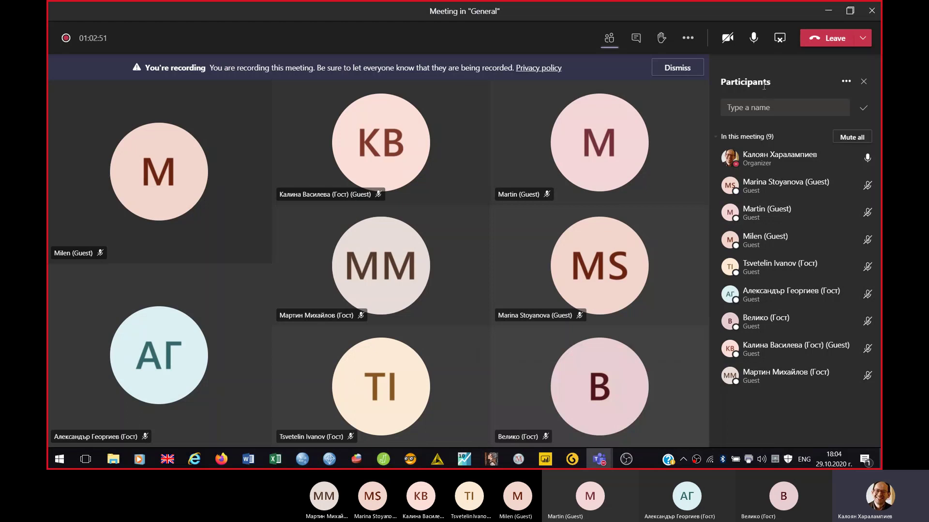
pyautogui.moveTo(608, 462)
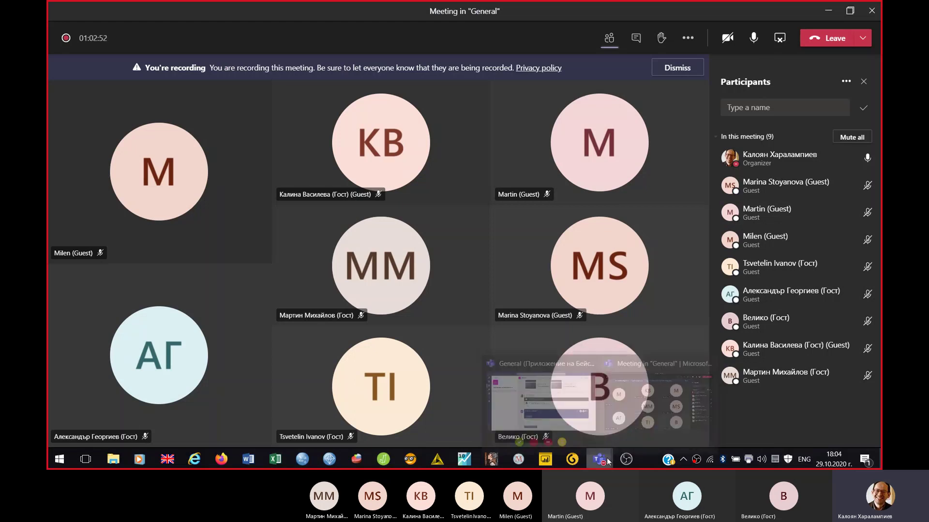
pyautogui.click(688, 38)
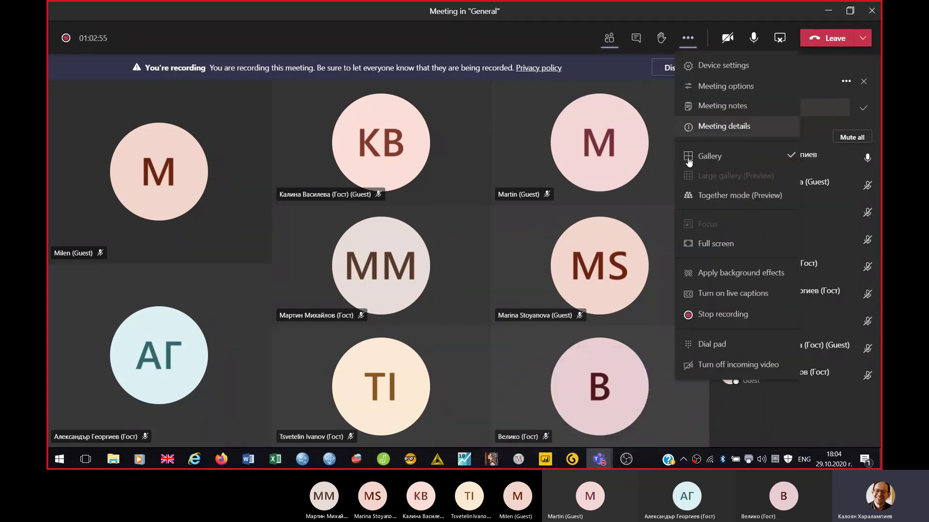